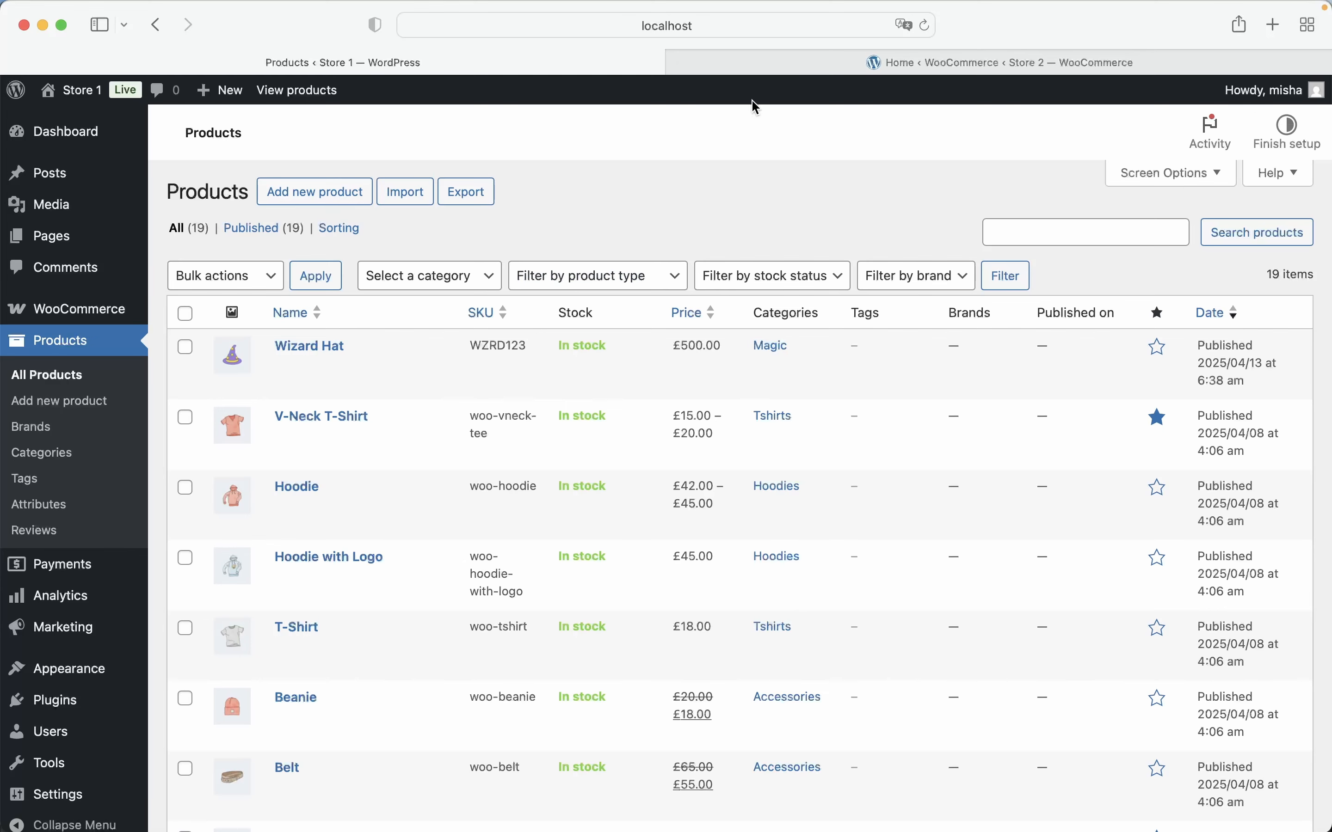
Look over the Store 2 admin page alongside the product list of Store 1
click(776, 64)
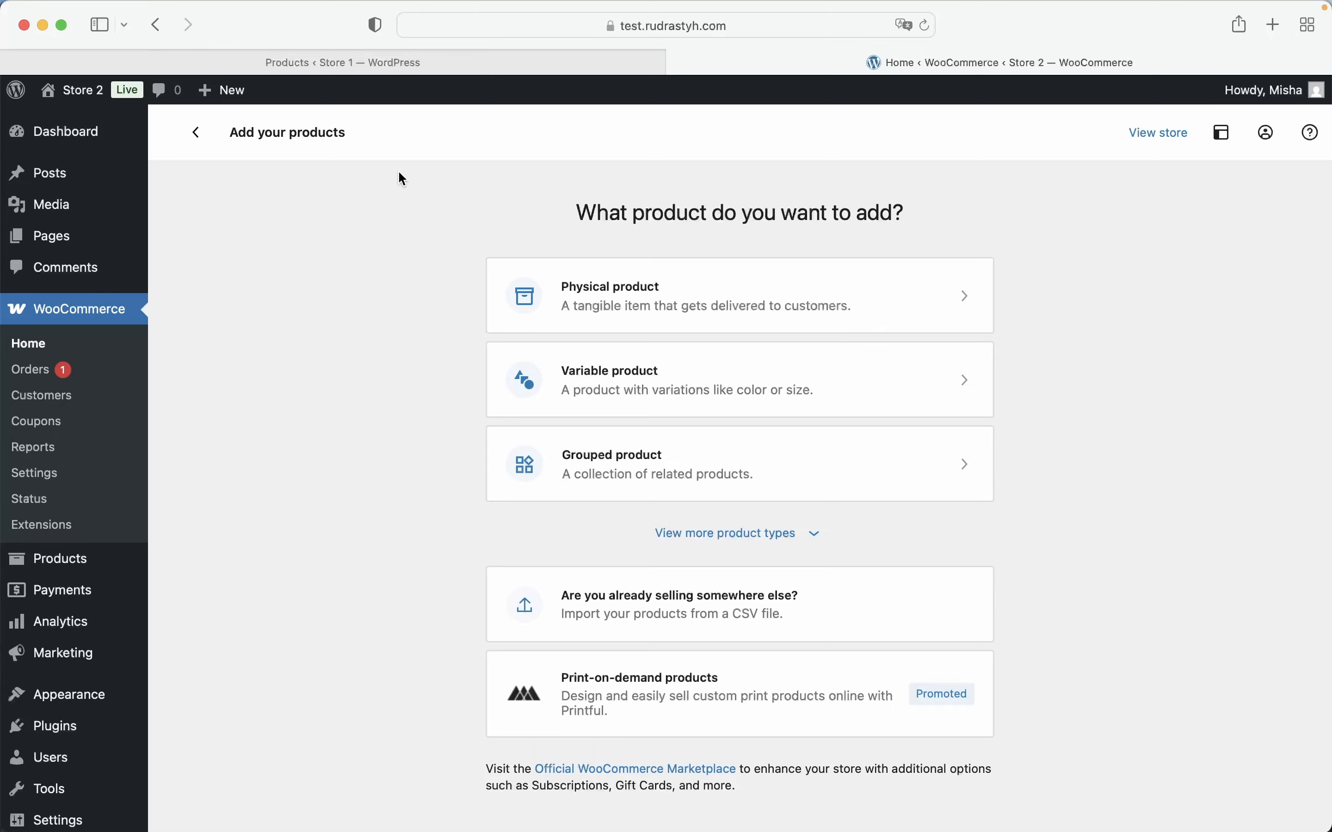
click(407, 61)
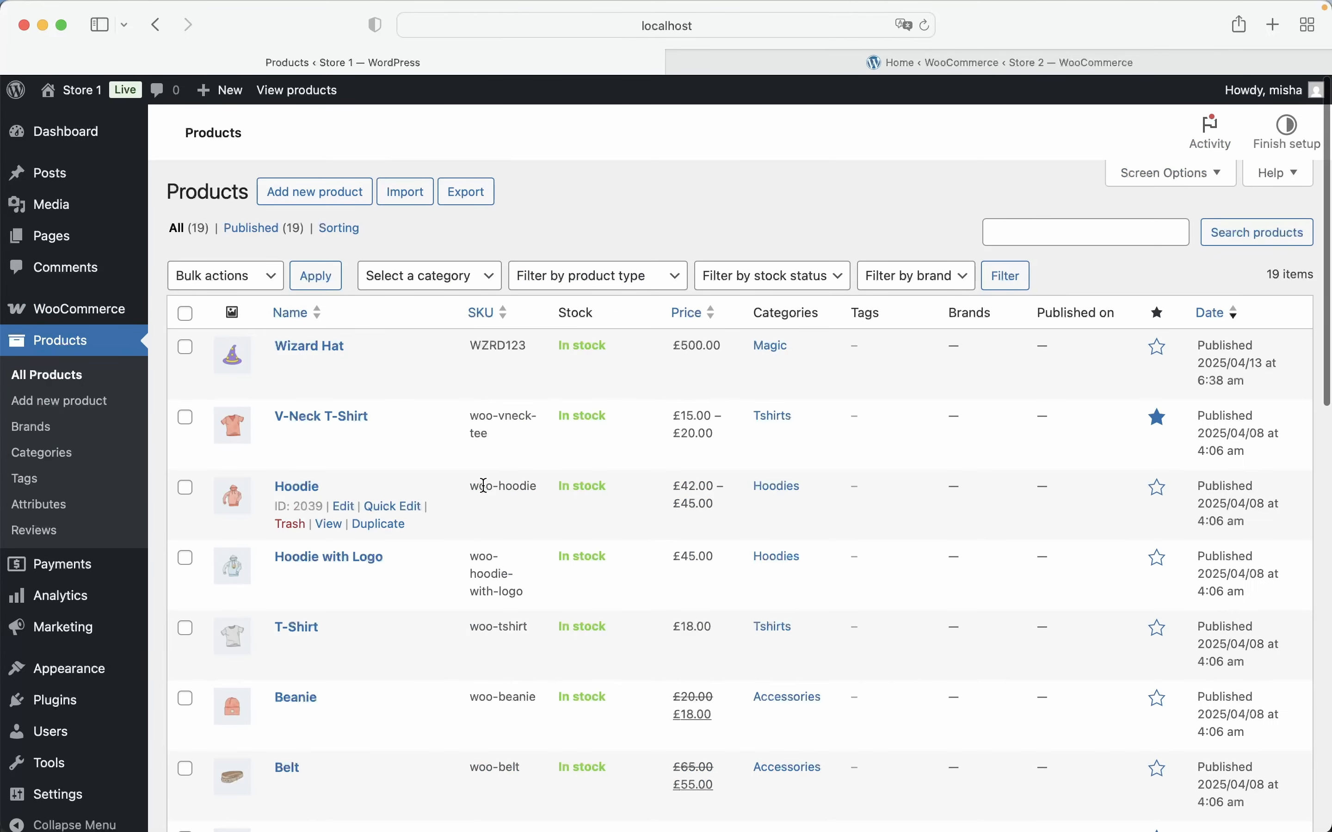
click(787, 64)
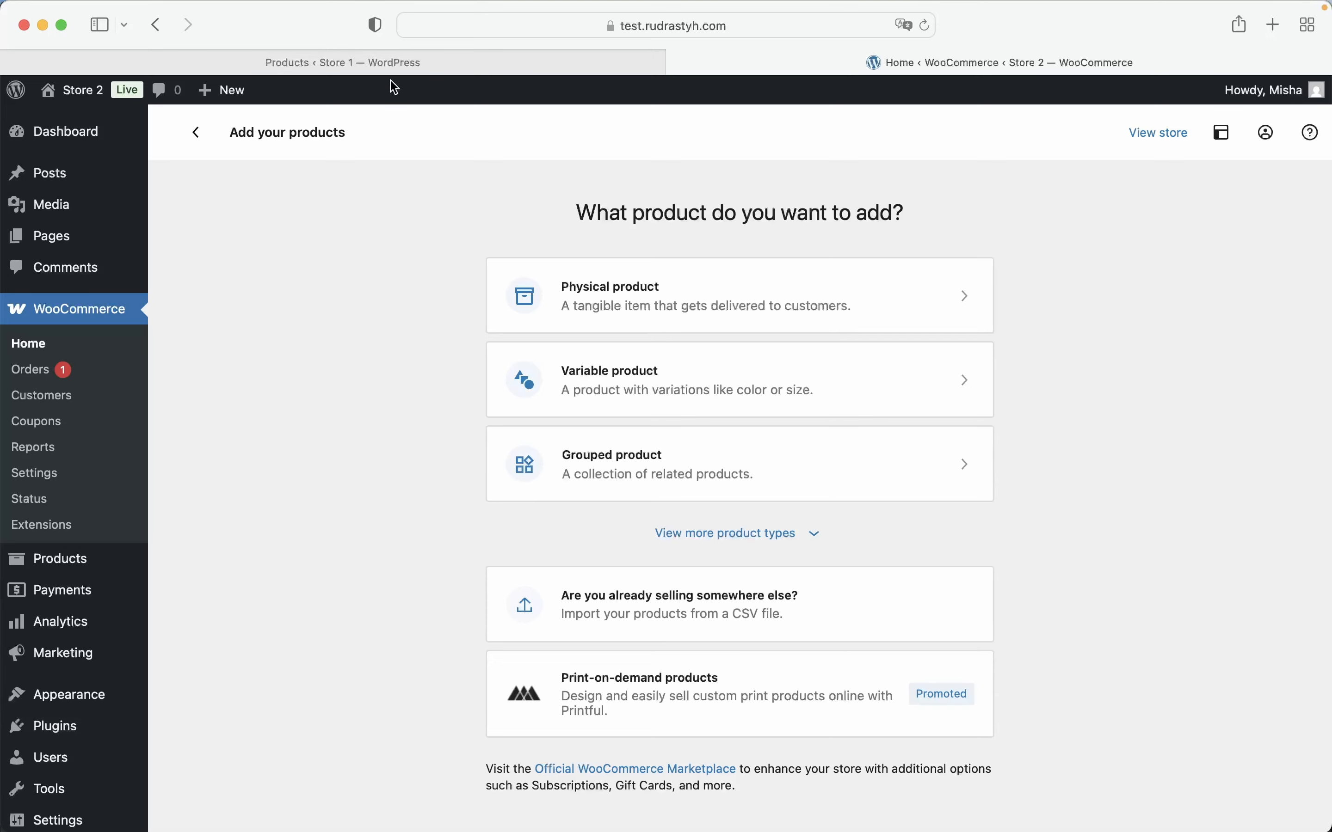
click(391, 62)
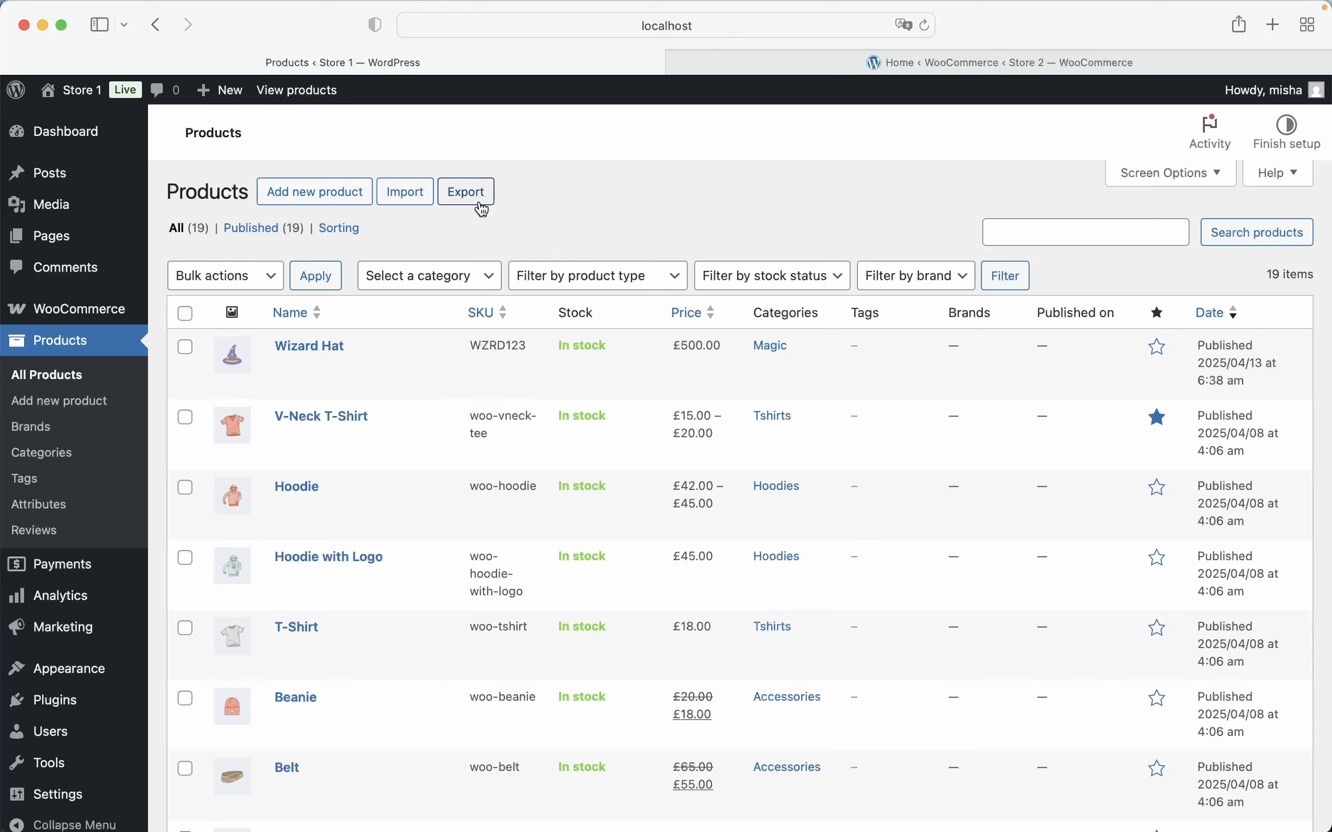
Check the installed plugins of Store 1 and open the Sites section of the Crossposting settings
click(103, 703)
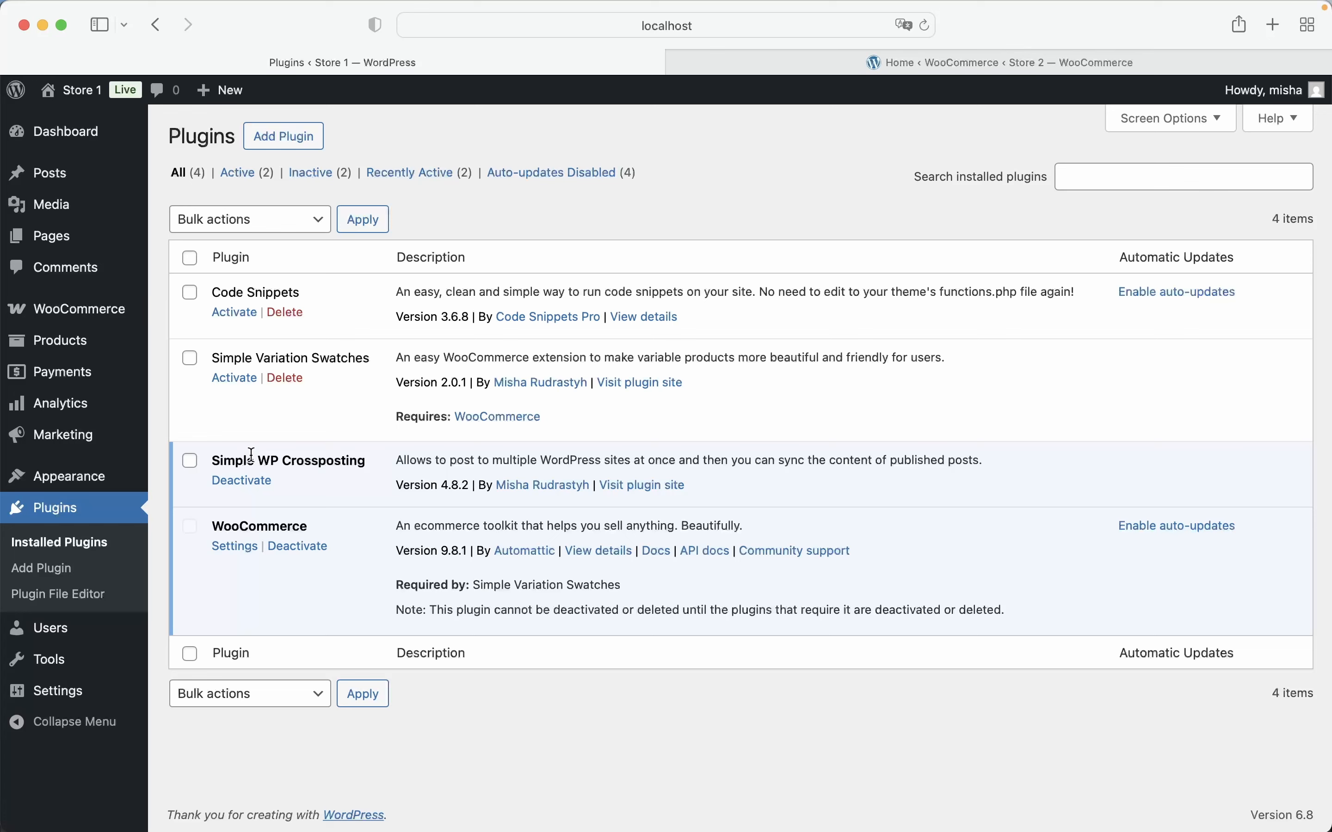
mouse_move(61, 691)
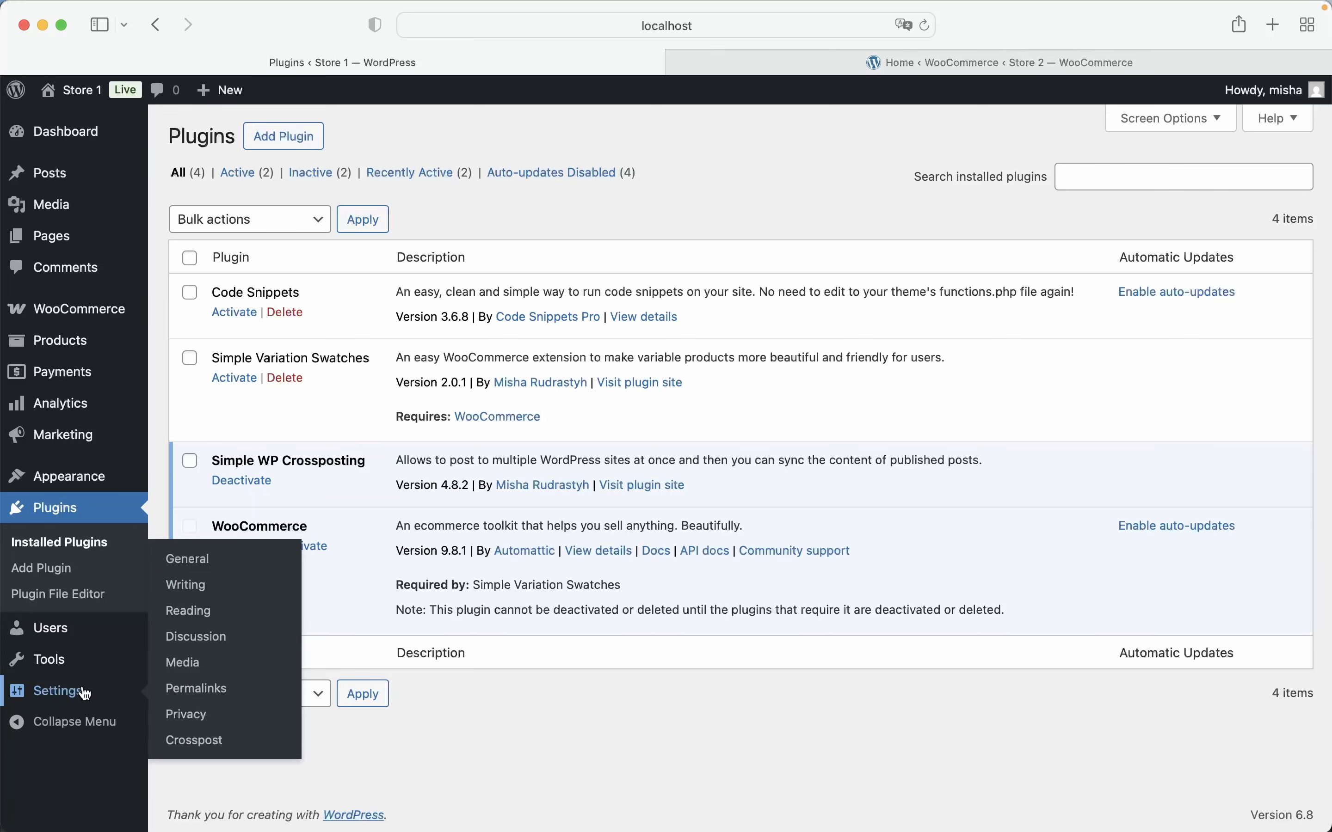
click(200, 743)
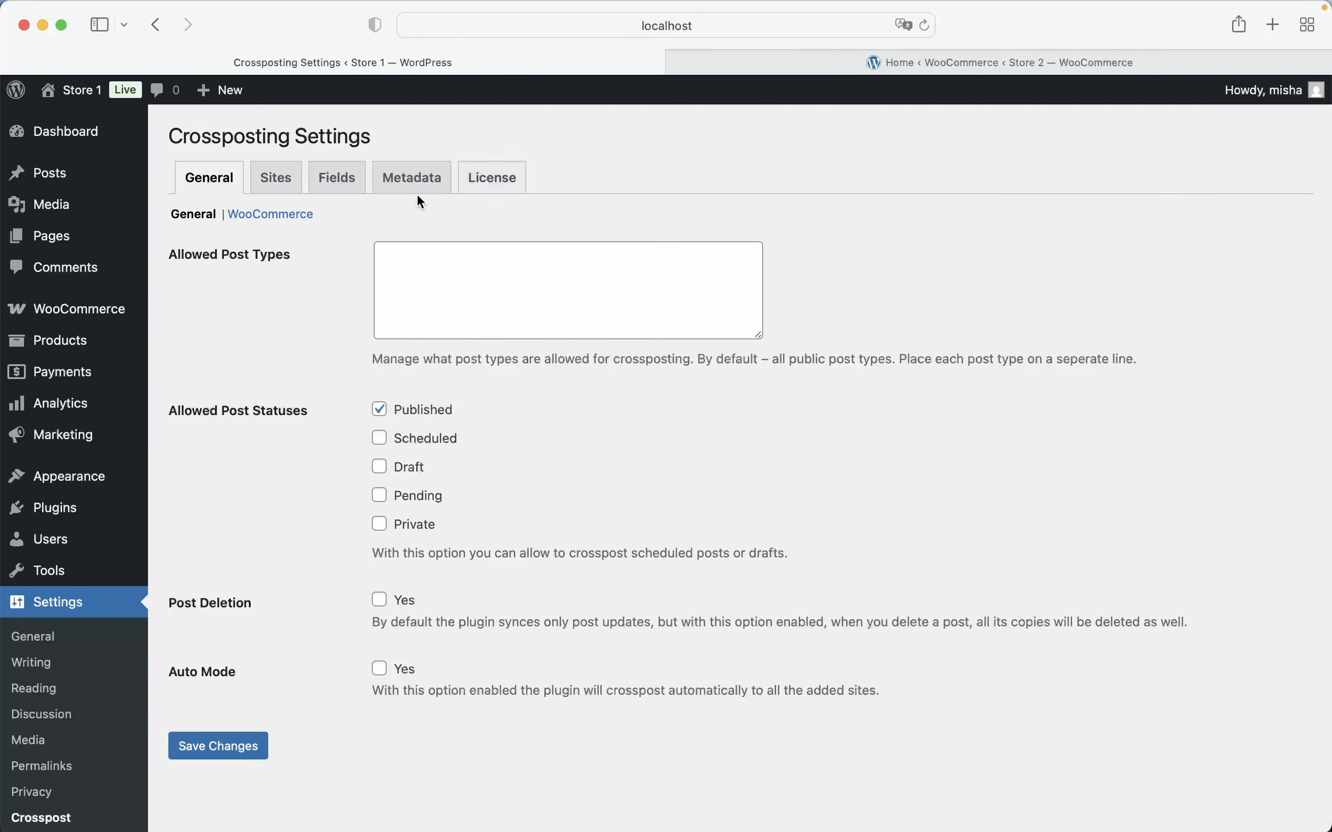
click(280, 183)
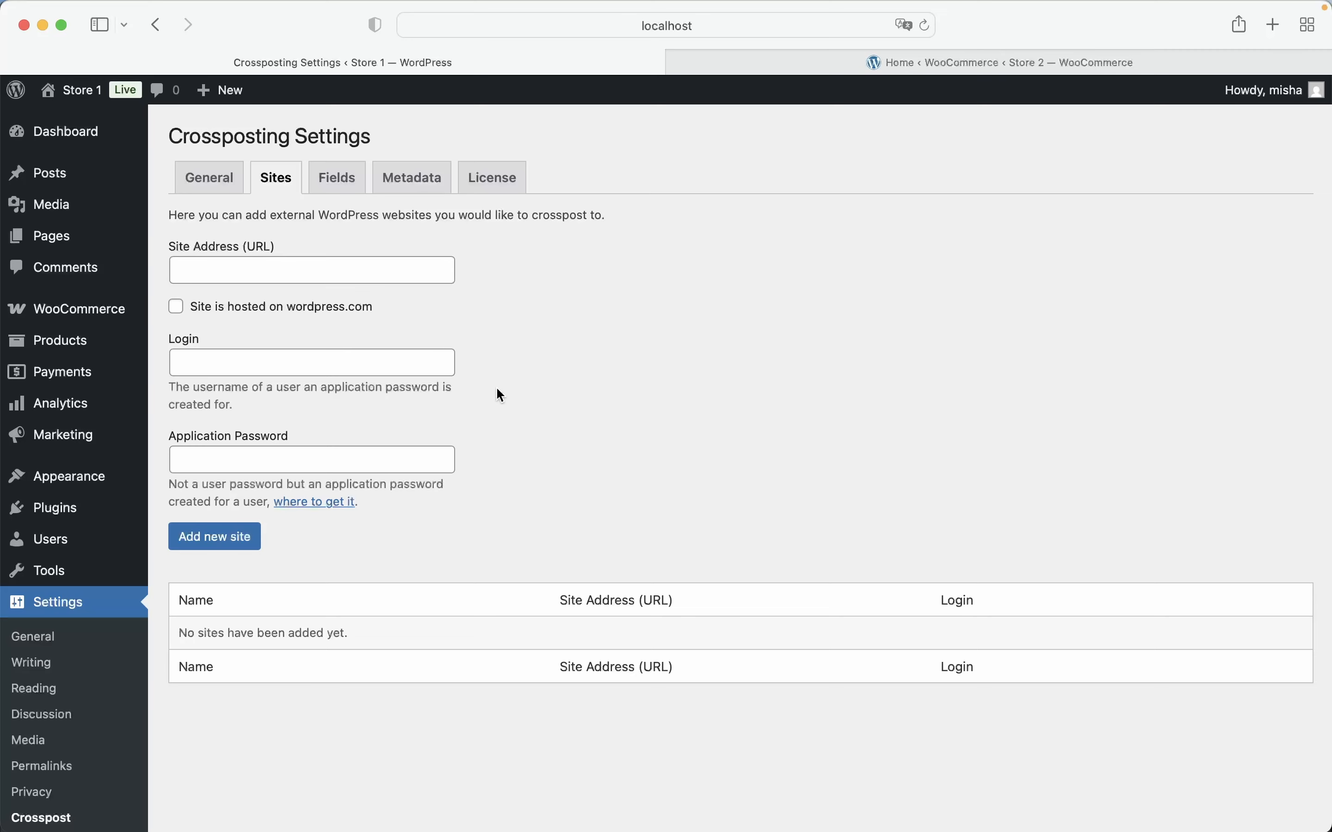
Copy the username from the Store 2 user profile into the Login field of Store 1's crossposting site form
click(794, 74)
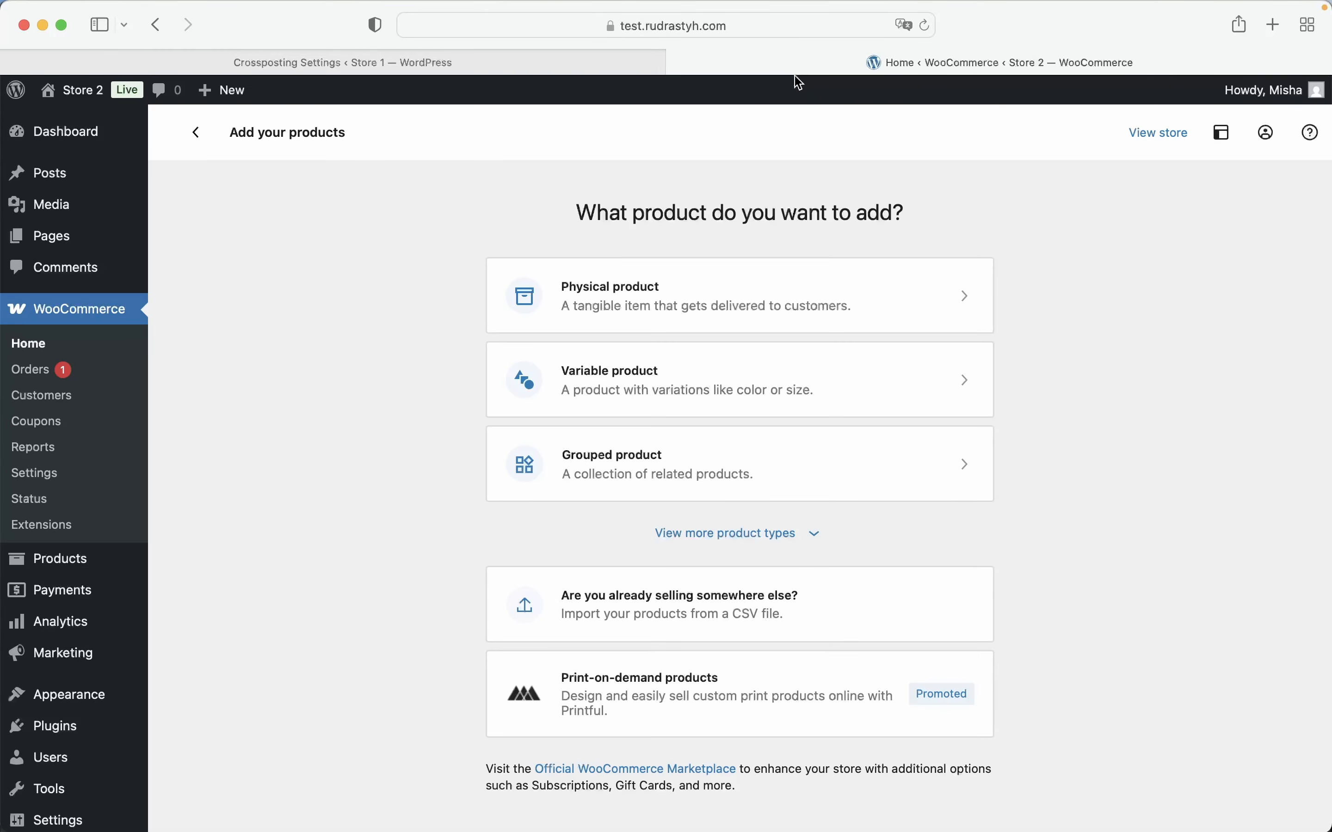
mouse_move(1256, 95)
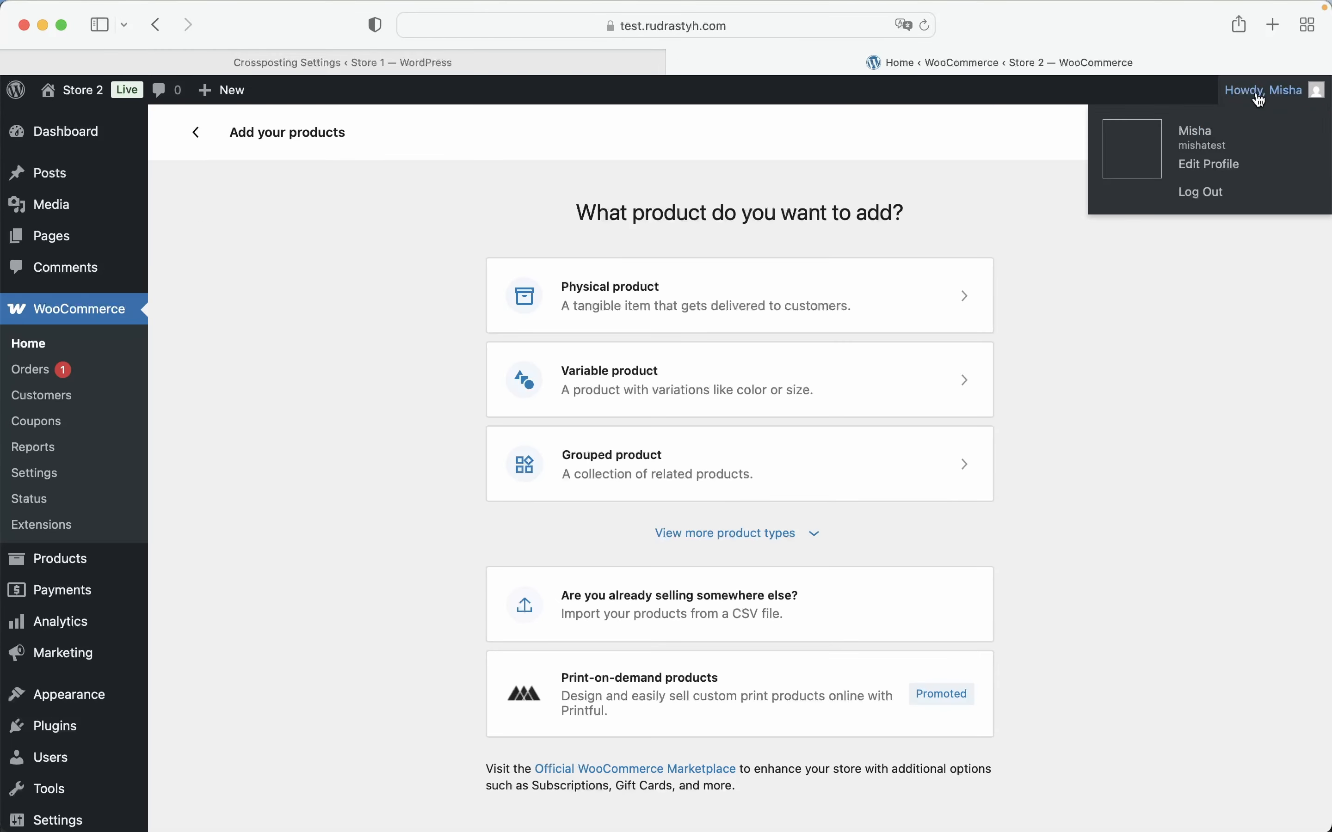
click(1212, 165)
scroll(488, 352, down, 5)
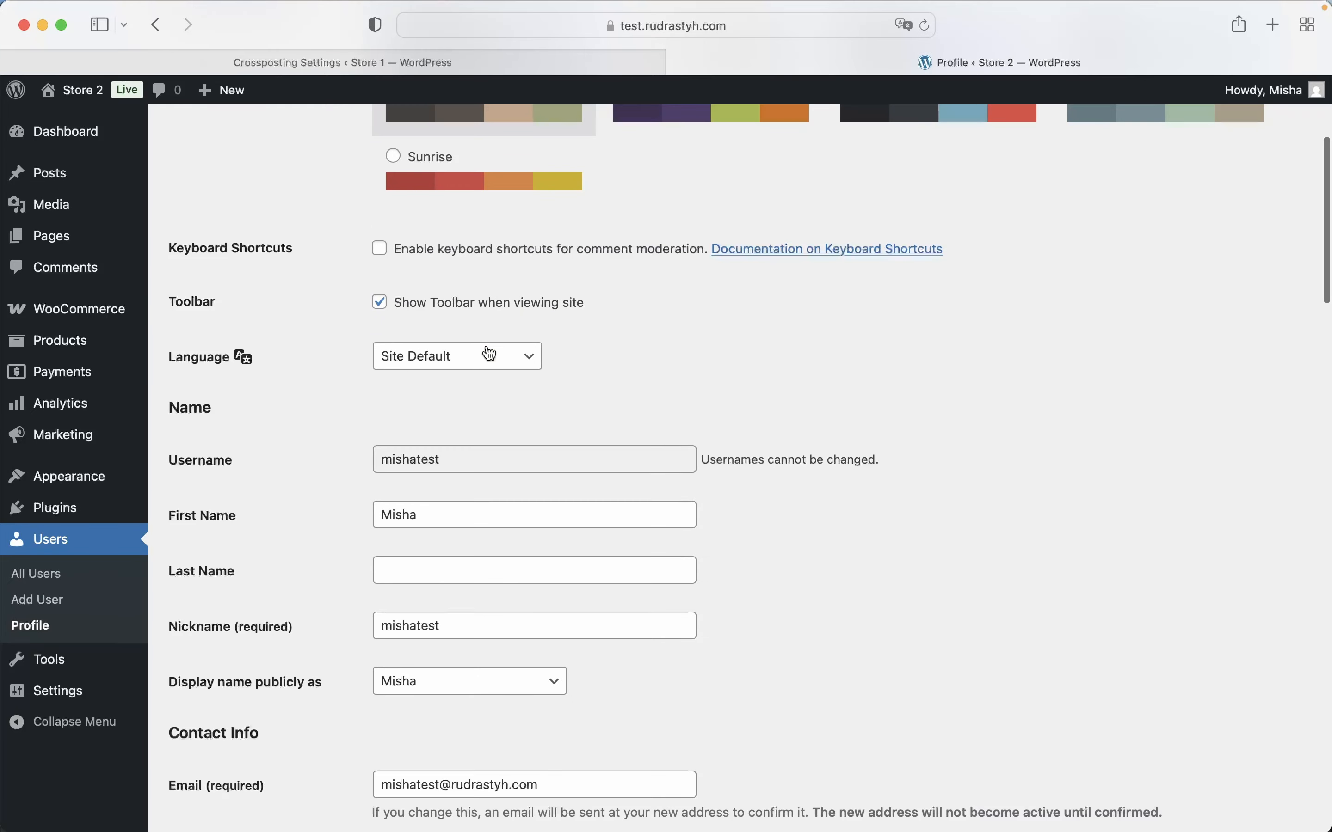
double_click(414, 459)
key(super+c)
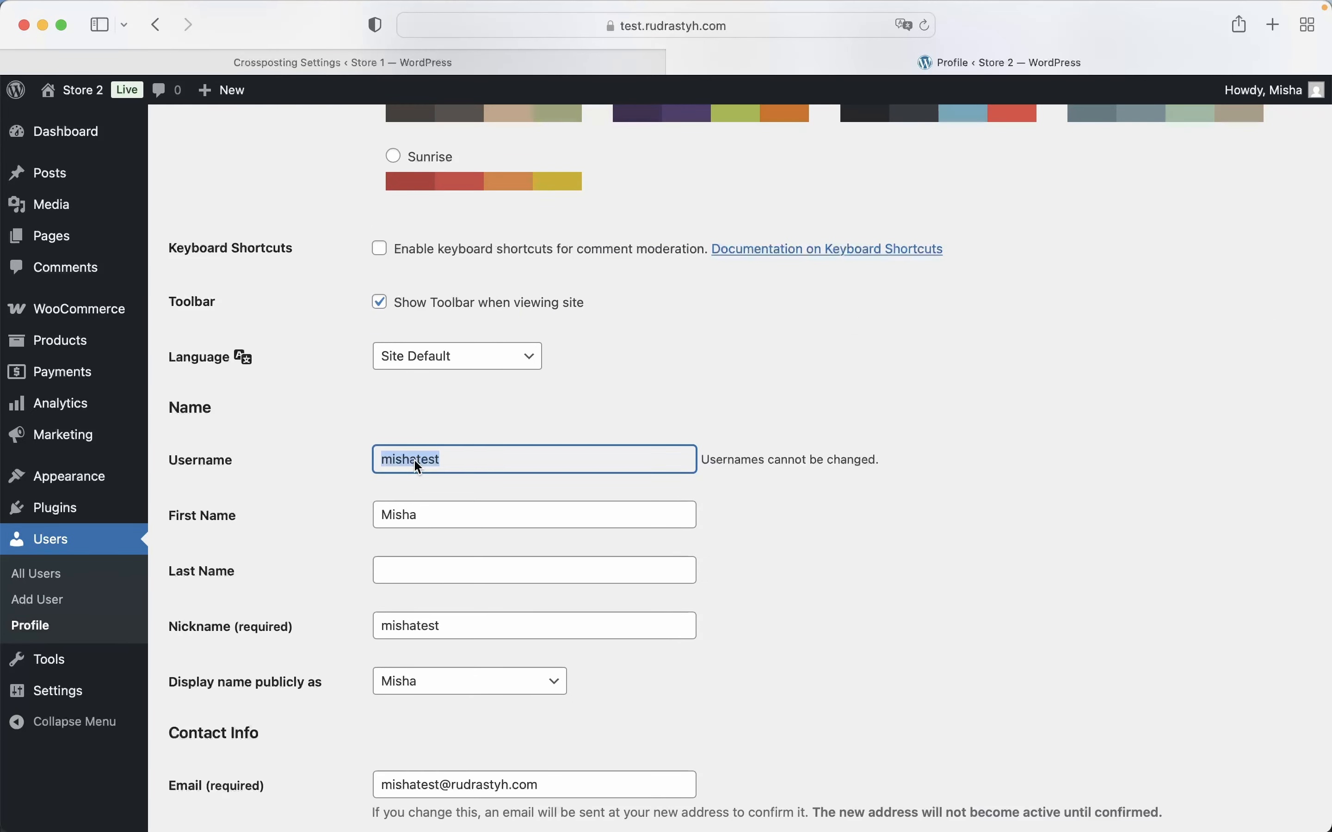
click(330, 62)
click(277, 360)
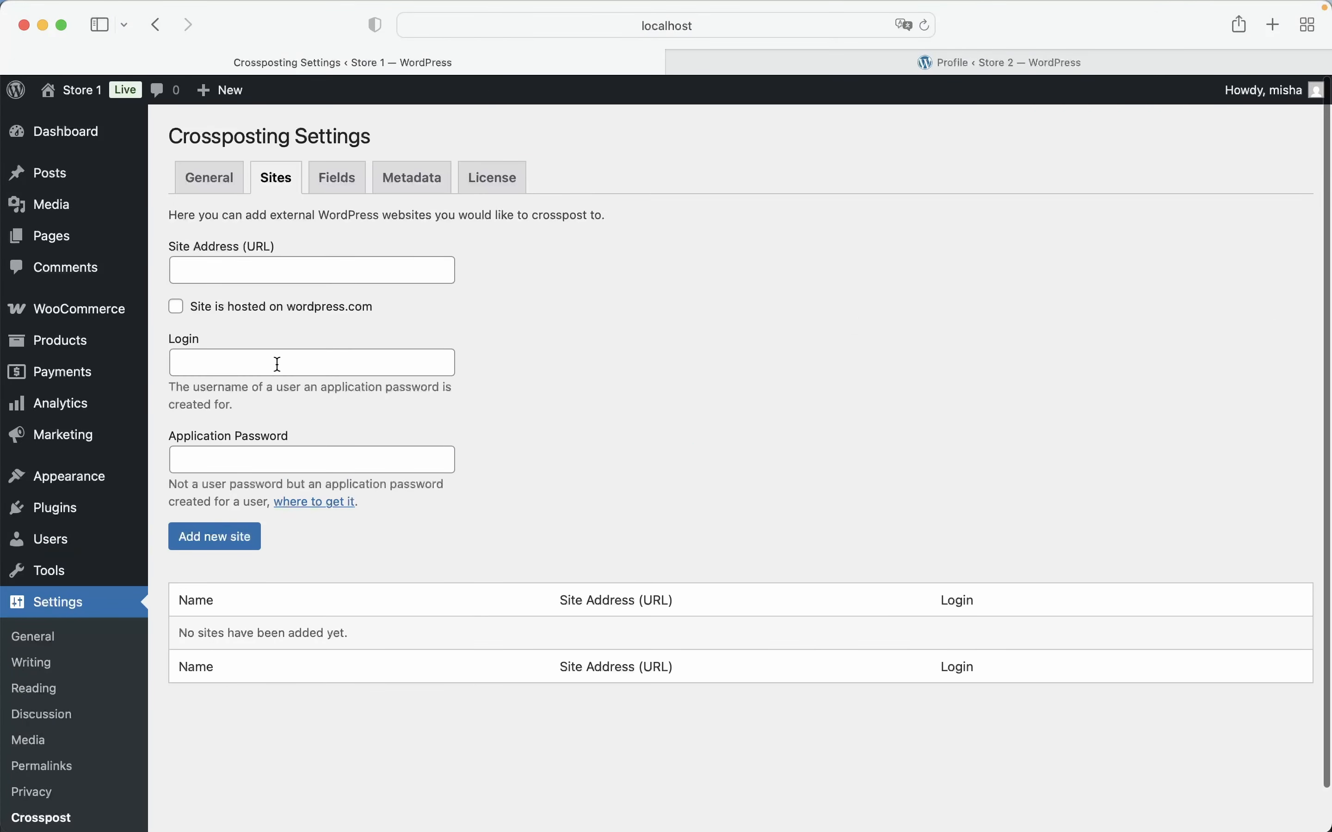
key(super+v)
Create a new application password named dfsdfdfsf in the Store 2 user profile
click(861, 60)
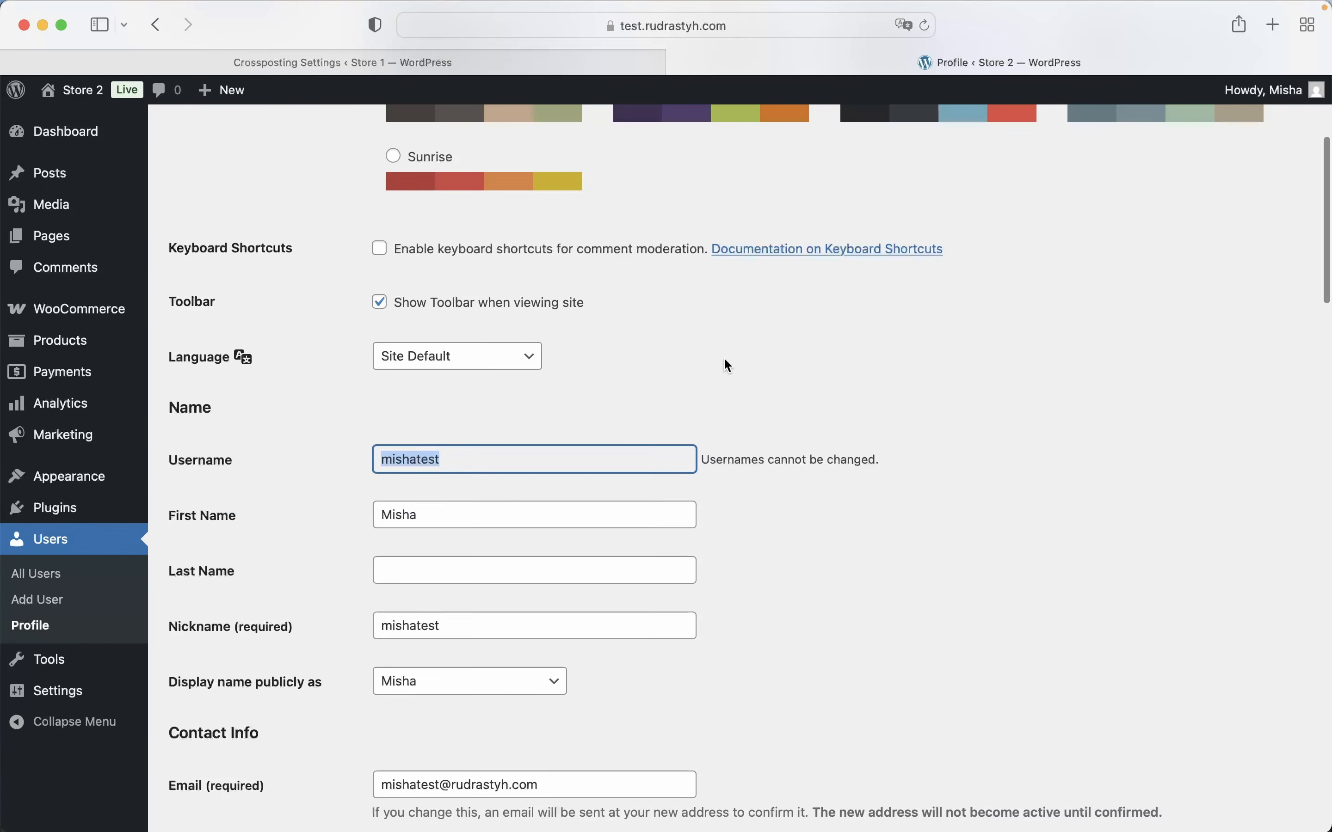
scroll(725, 363, down, 5)
scroll(725, 360, down, 10)
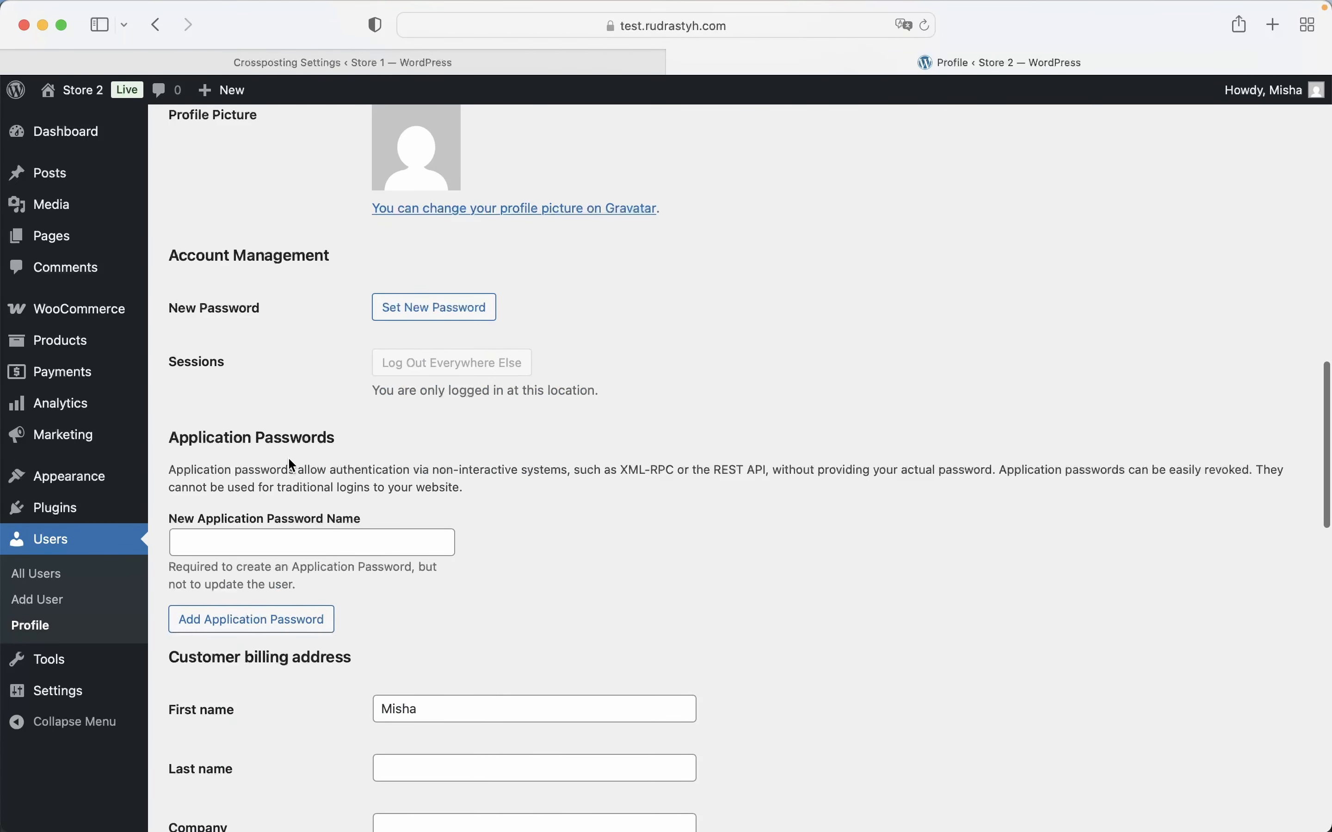
click(278, 536)
text(dfsdfdfsf)
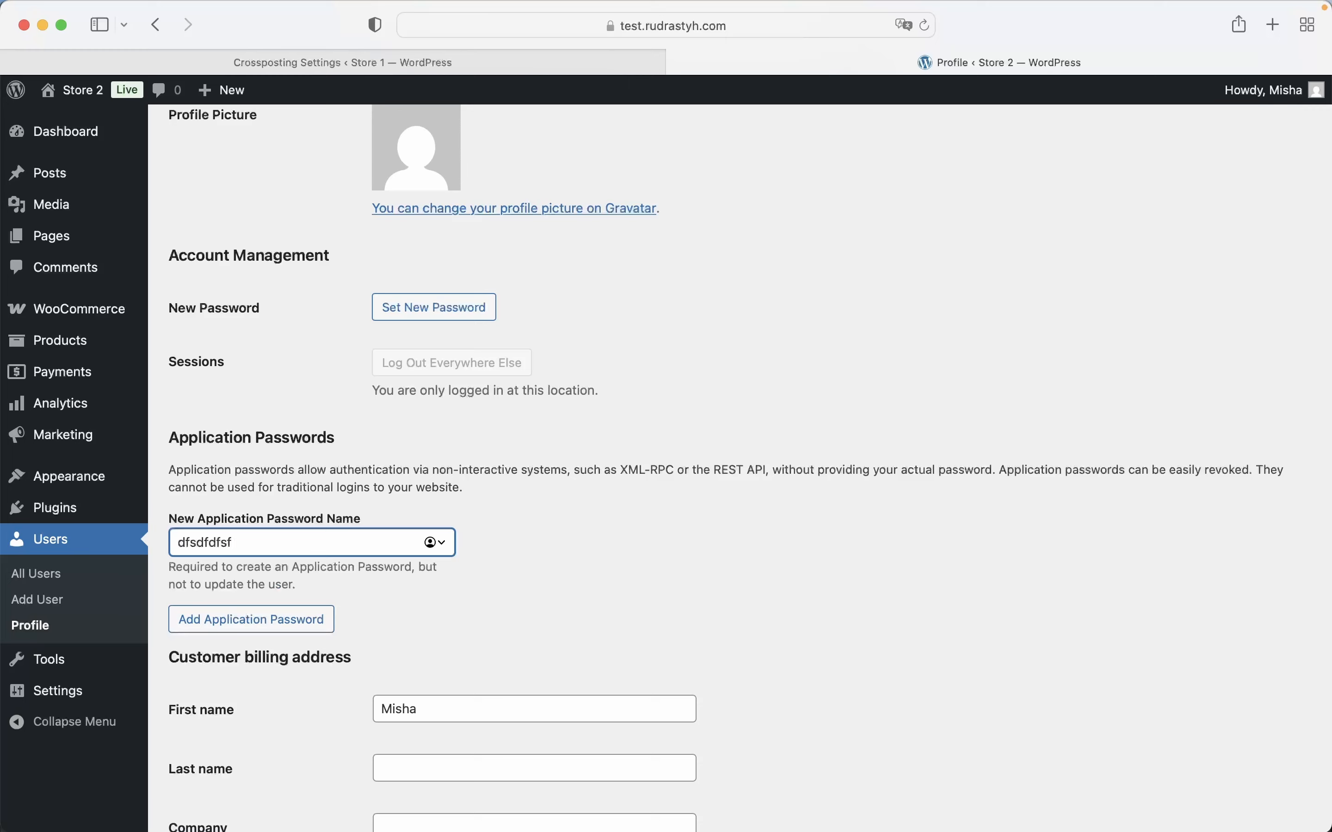
click(234, 617)
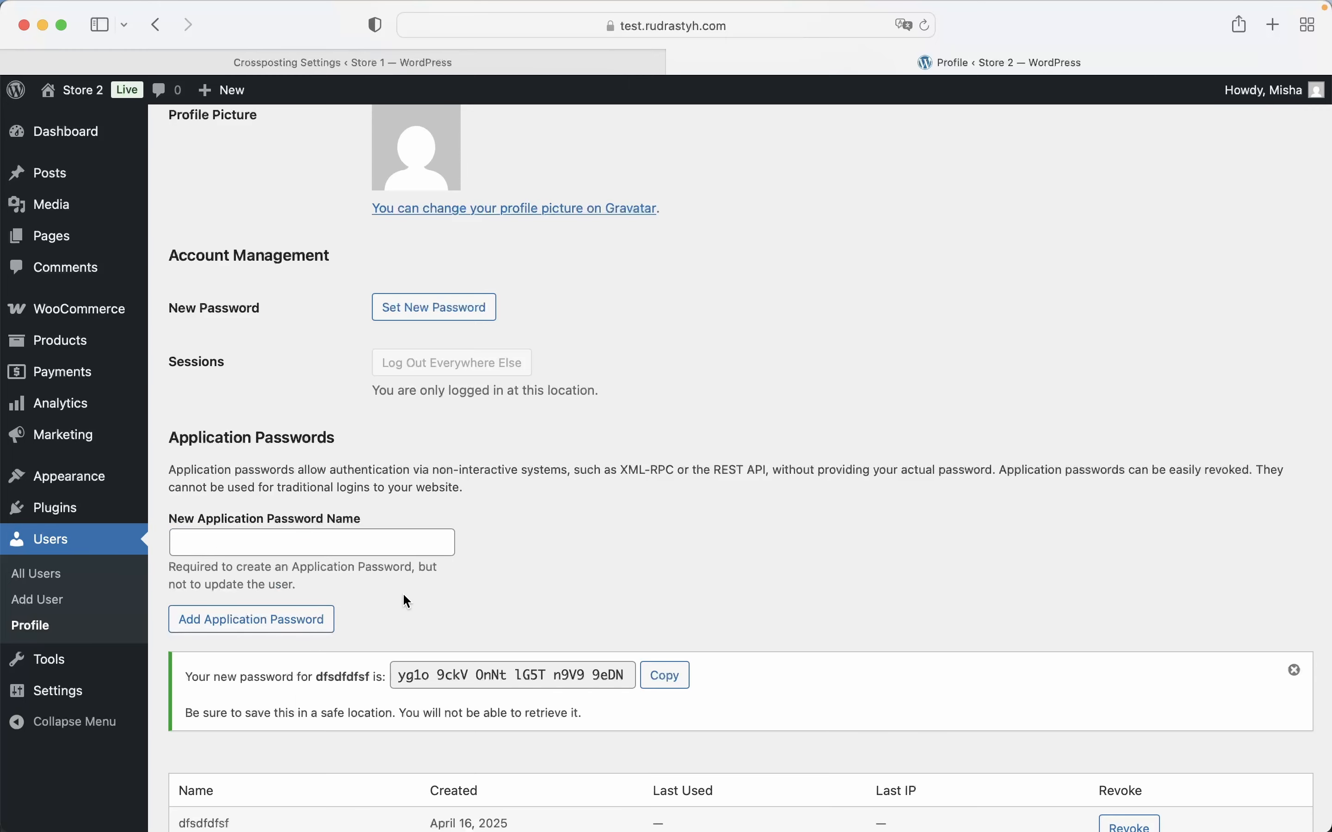
Copy the new application password from Store 2 into the Application Password field of Store 1's crossposting site form
click(664, 677)
click(405, 61)
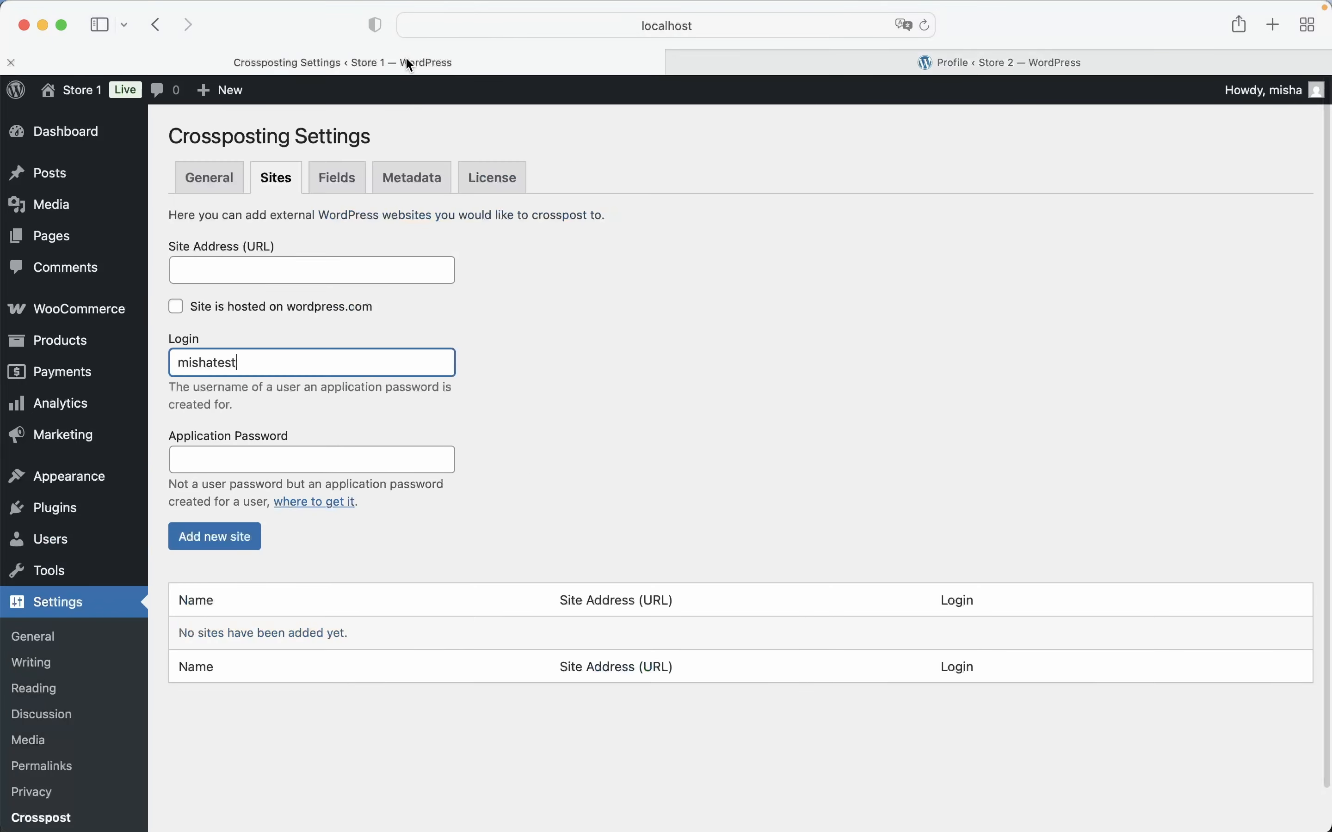
click(248, 457)
key(super+v)
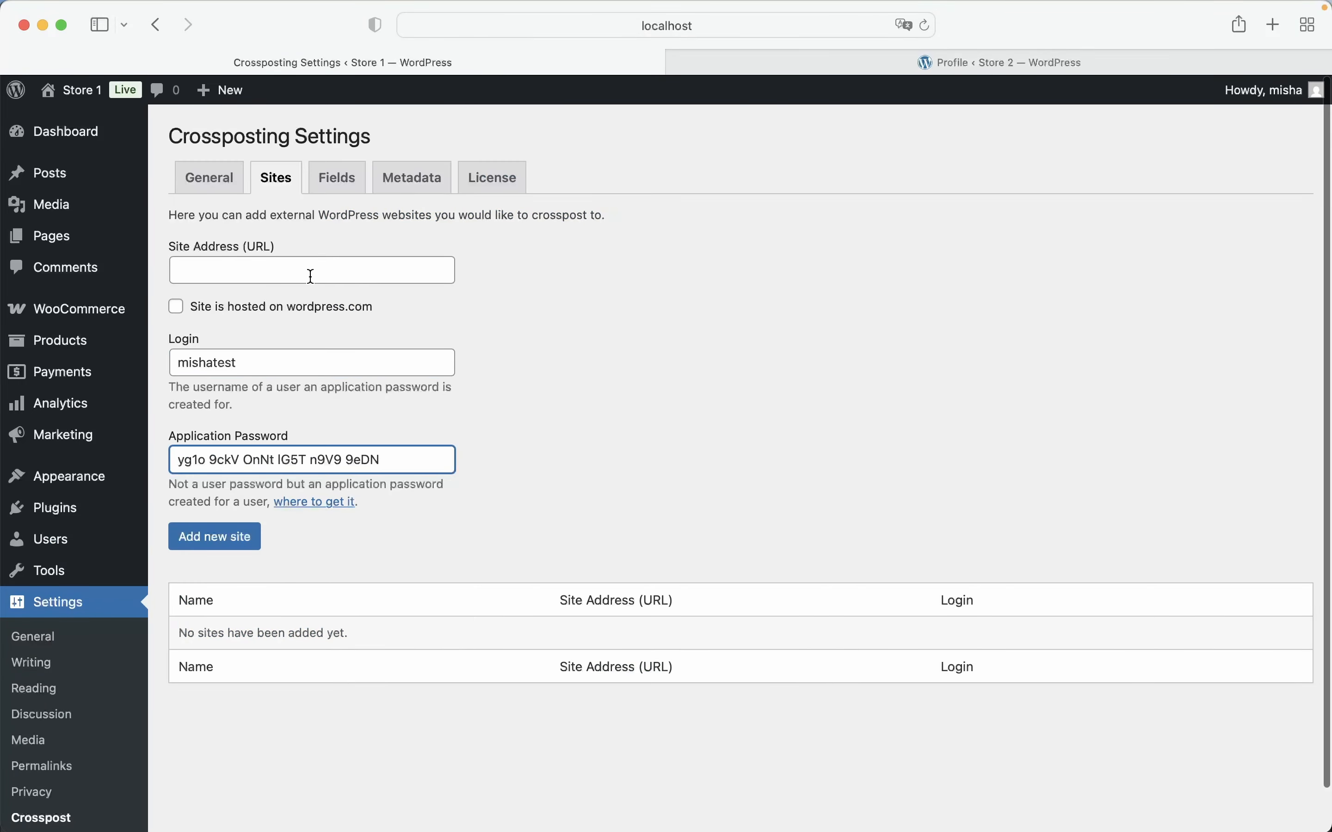
Set the site address to test.rudrastyh.com and add Store 2 as a crossposting site
click(785, 66)
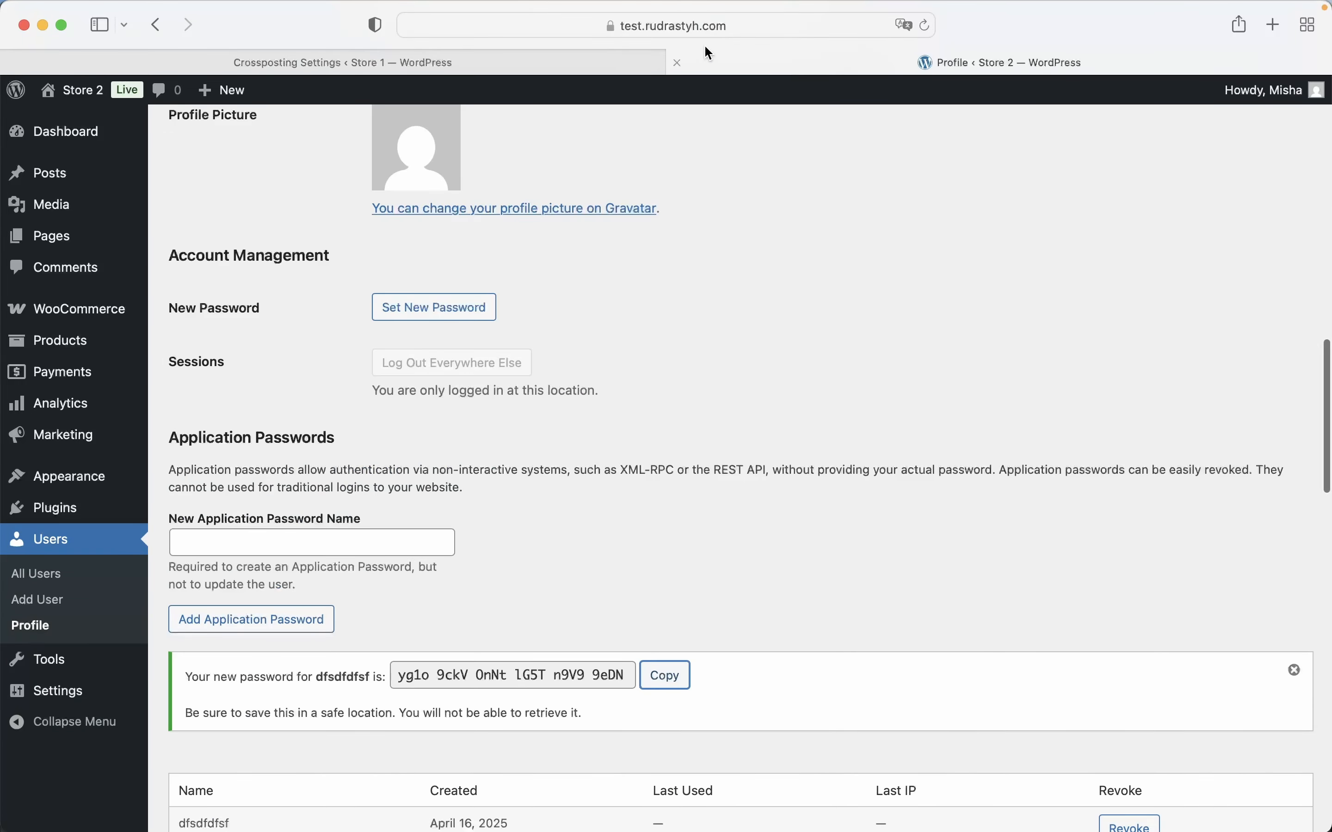
click(576, 61)
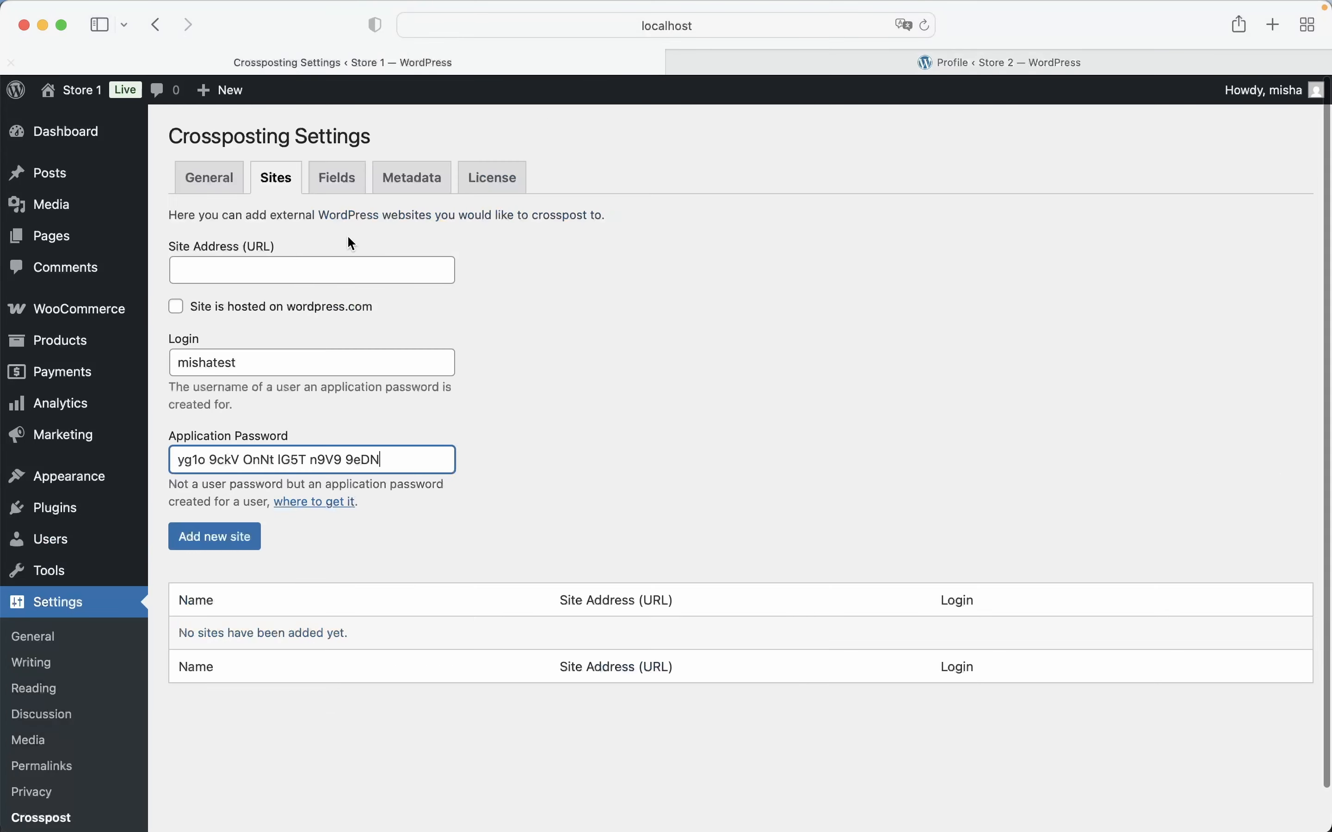
click(319, 268)
text(test)
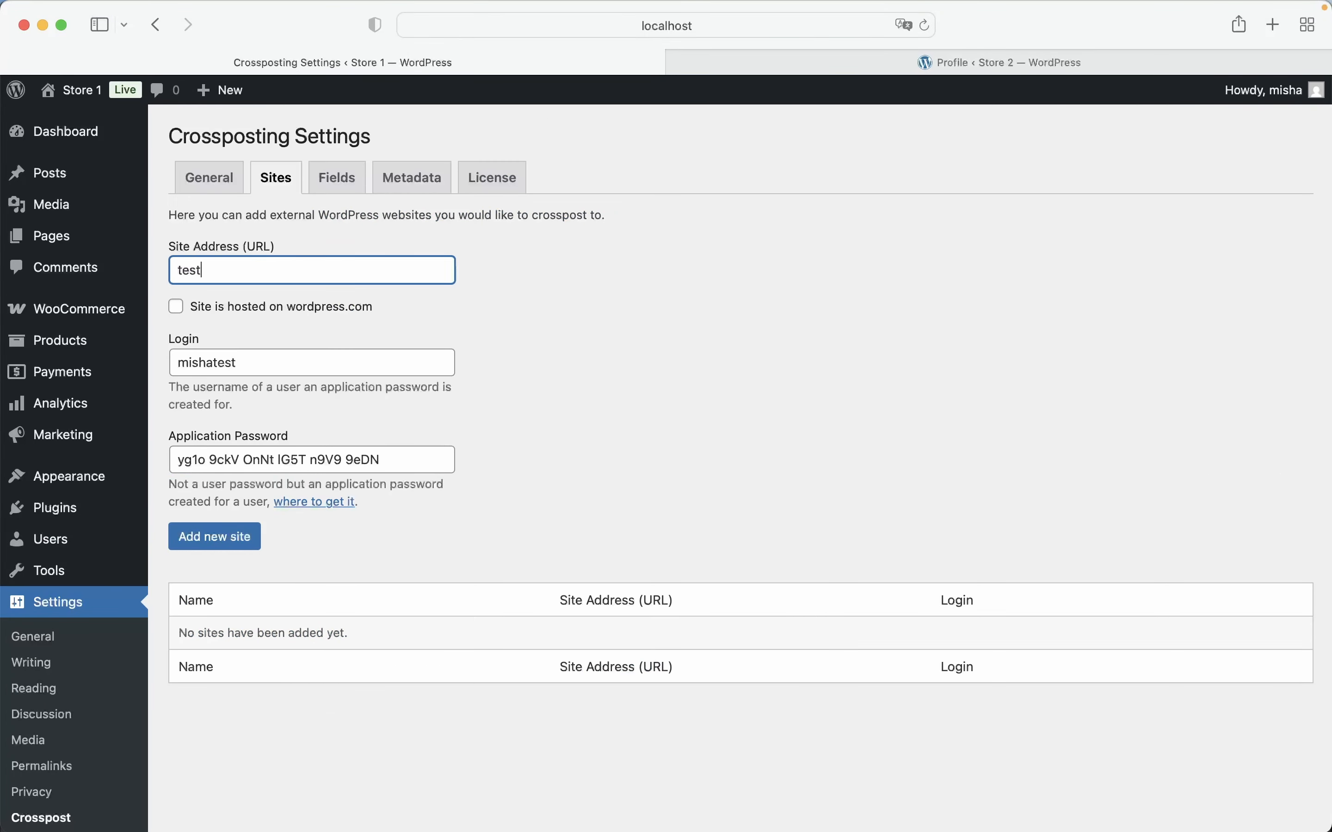
text(.rudrastyh.com)
click(242, 541)
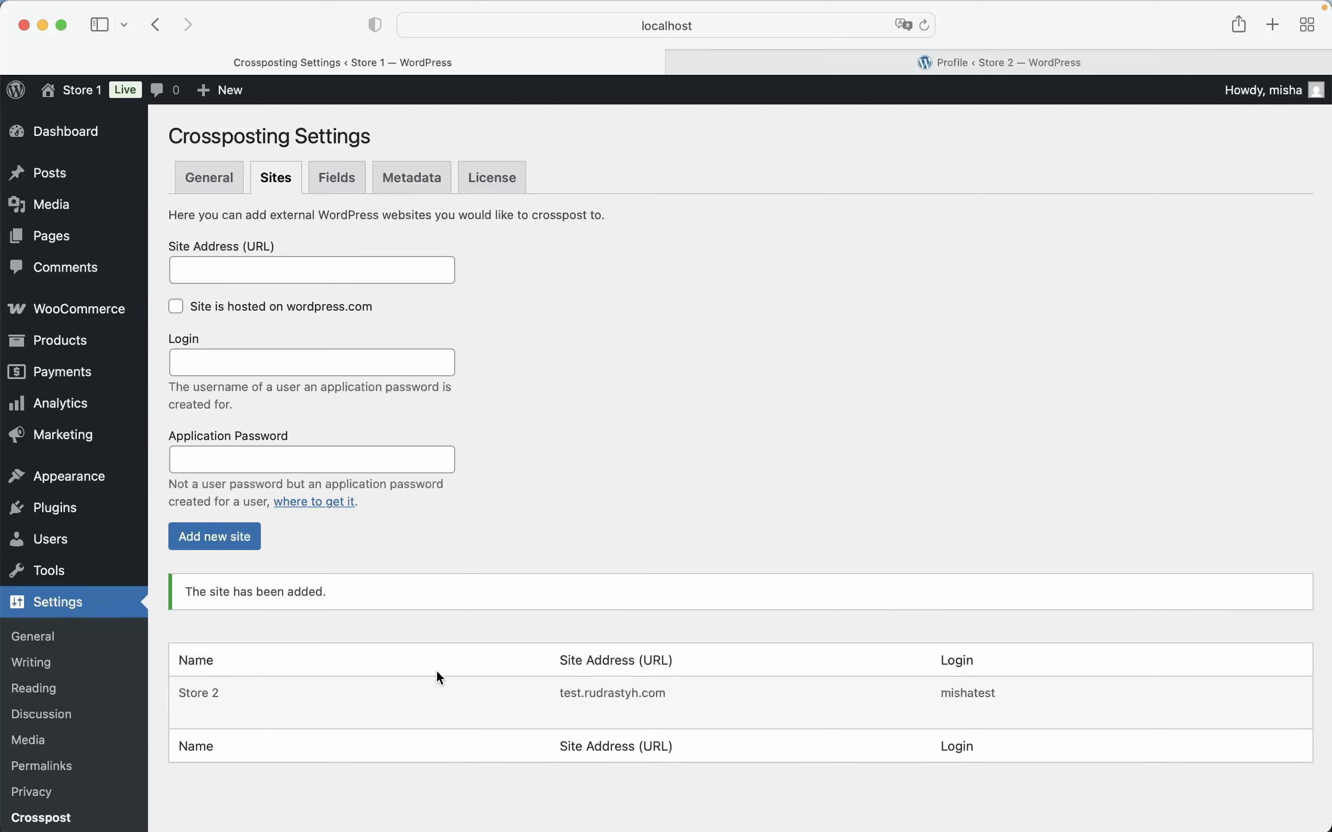
Examine the added site entry and review which WooCommerce product fields are set to sync in the Crossposting settings
mouse_move(258, 706)
scroll(261, 578, down, 2)
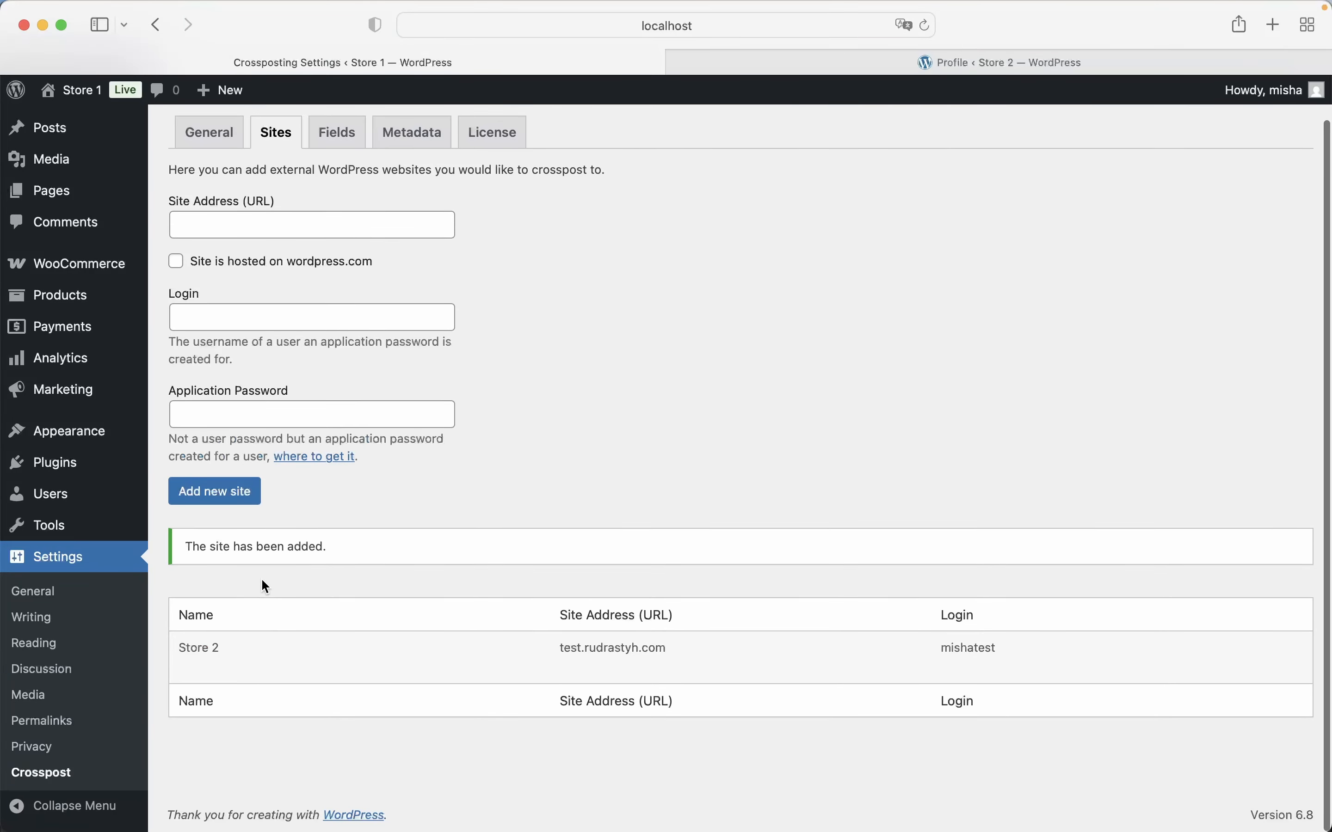
scroll(315, 401, up, 2)
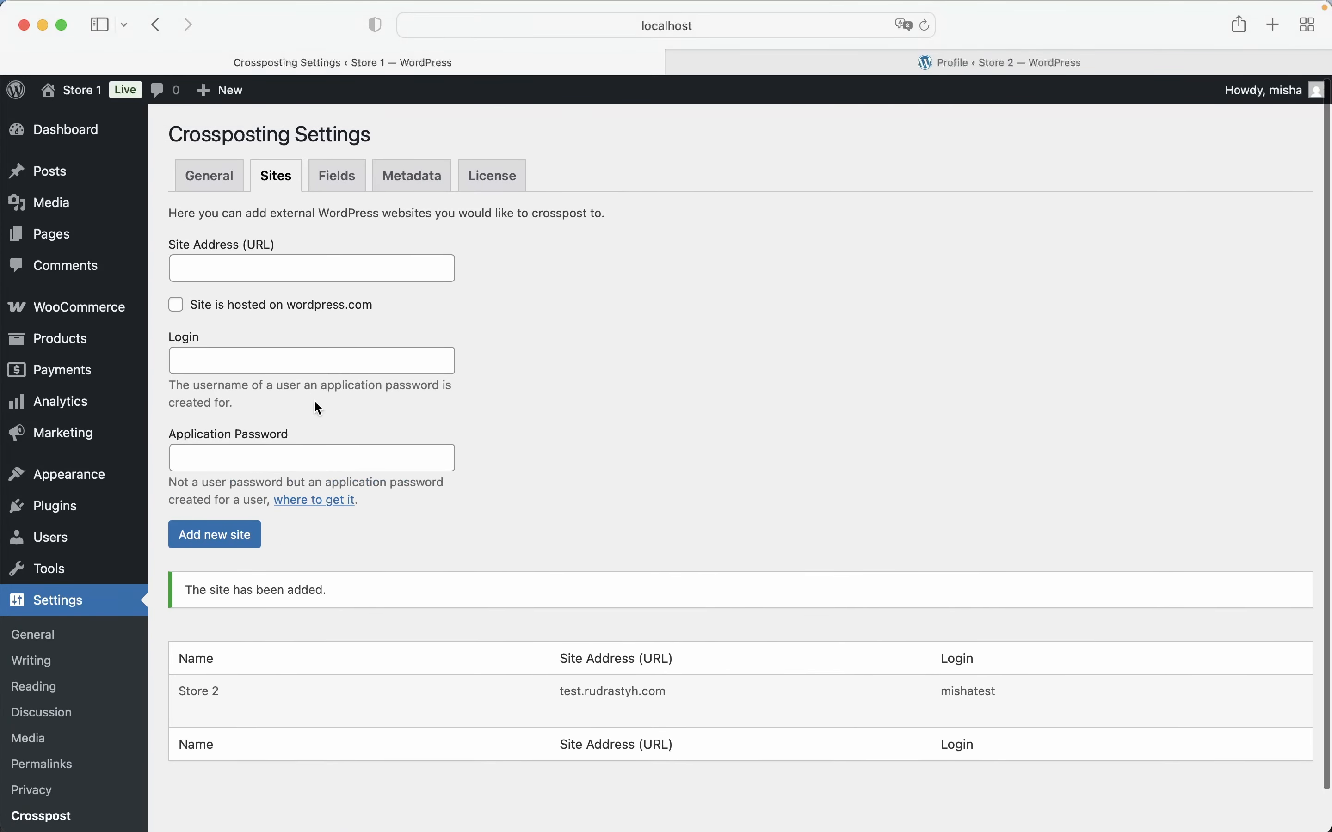
click(342, 176)
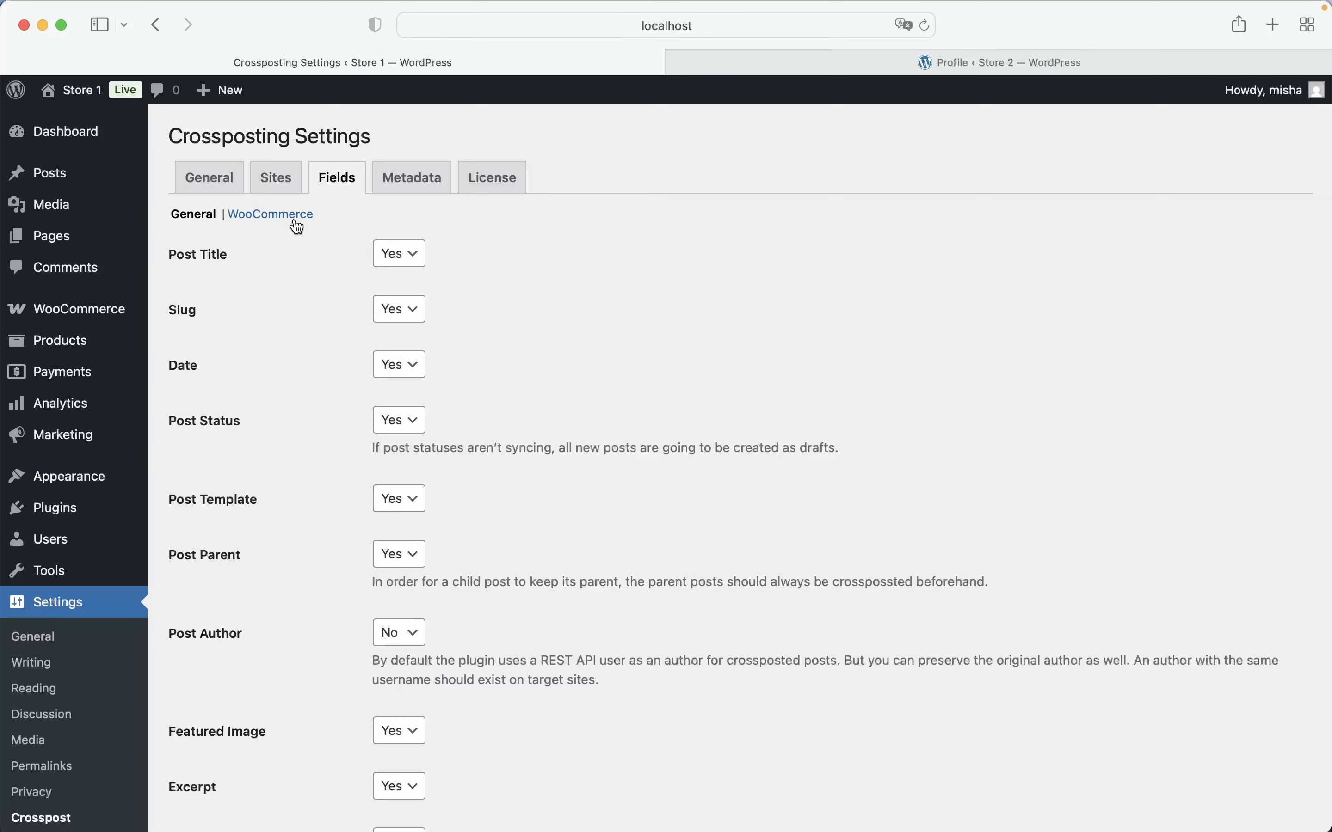
click(292, 216)
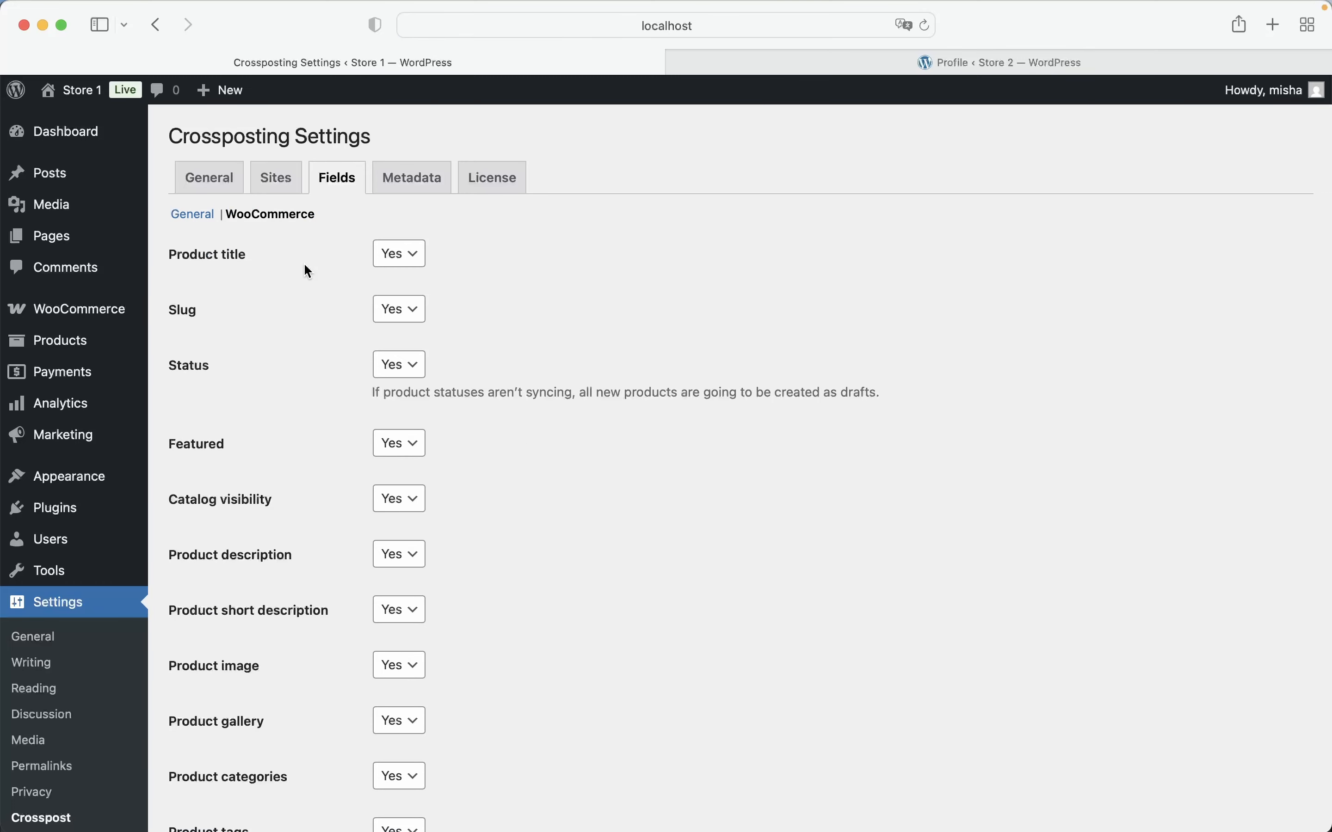
scroll(321, 306, down, 12)
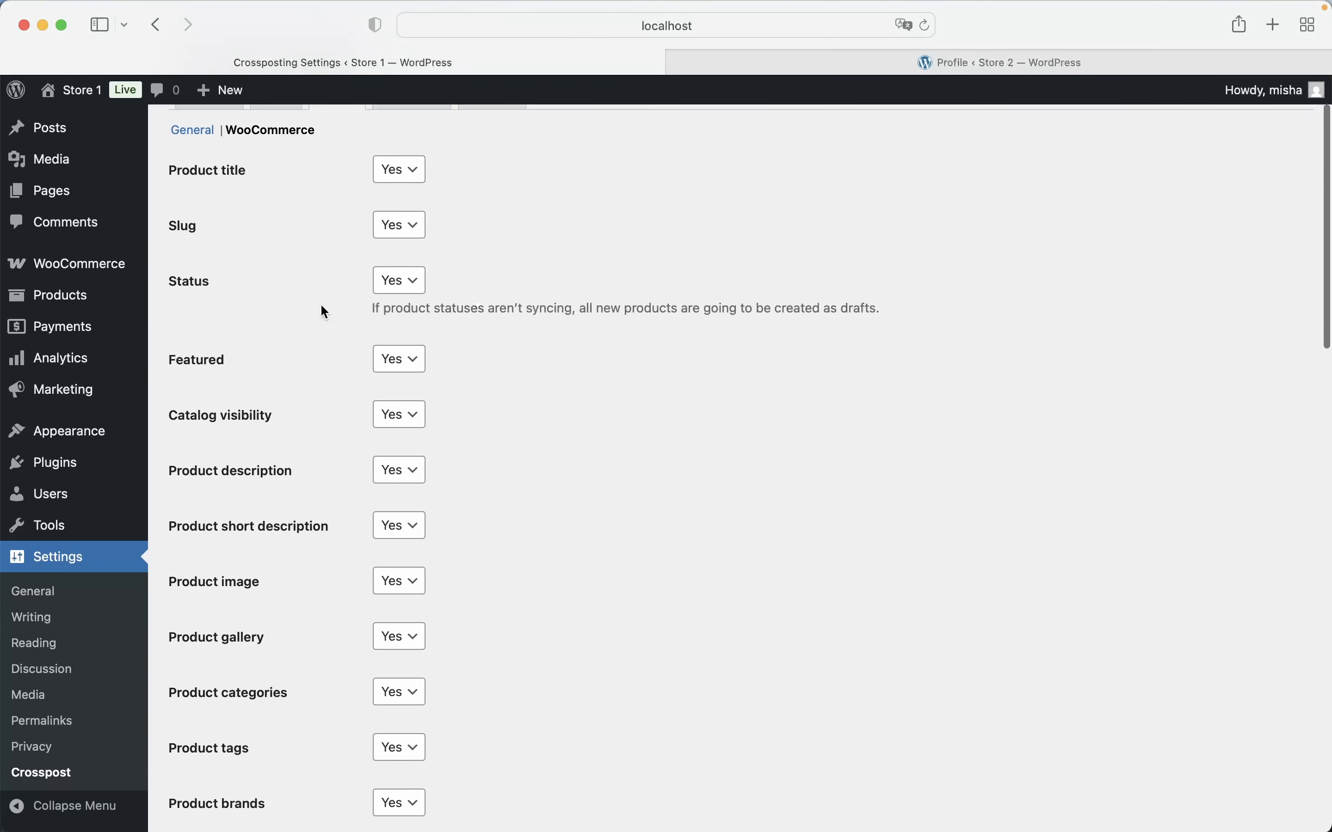
scroll(321, 306, down, 15)
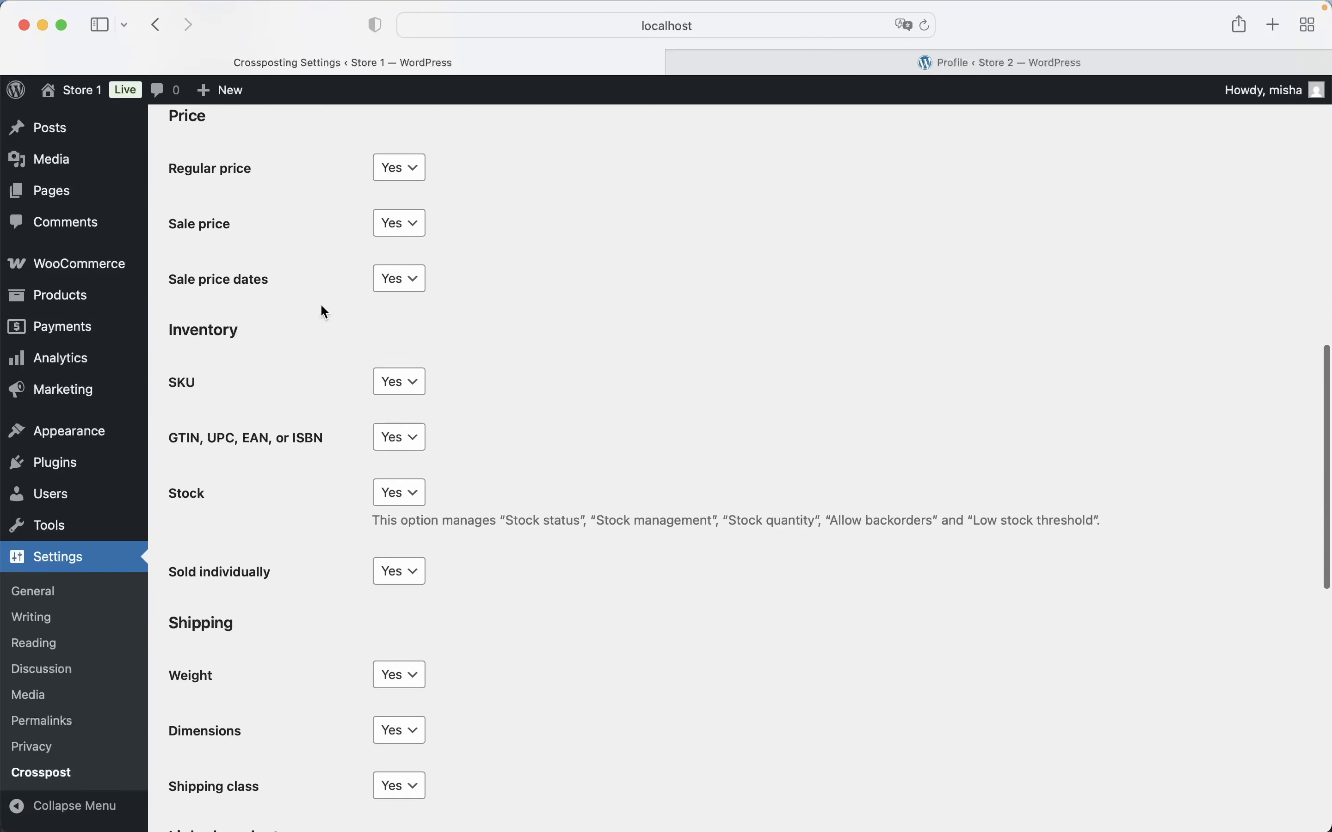
scroll(321, 303, up, 20)
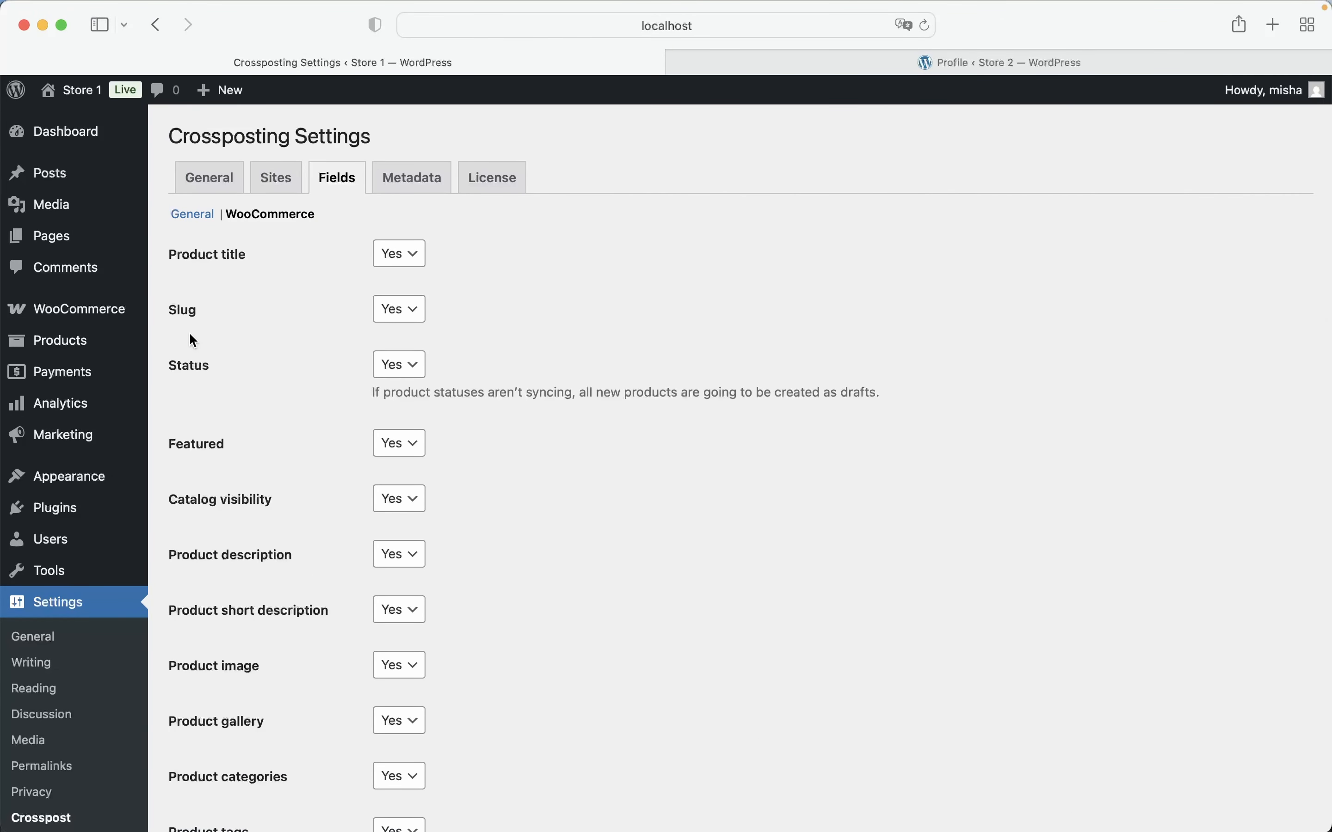
Open the Wizard Hat product in Store 1 for editing and find its Publish on options
click(117, 342)
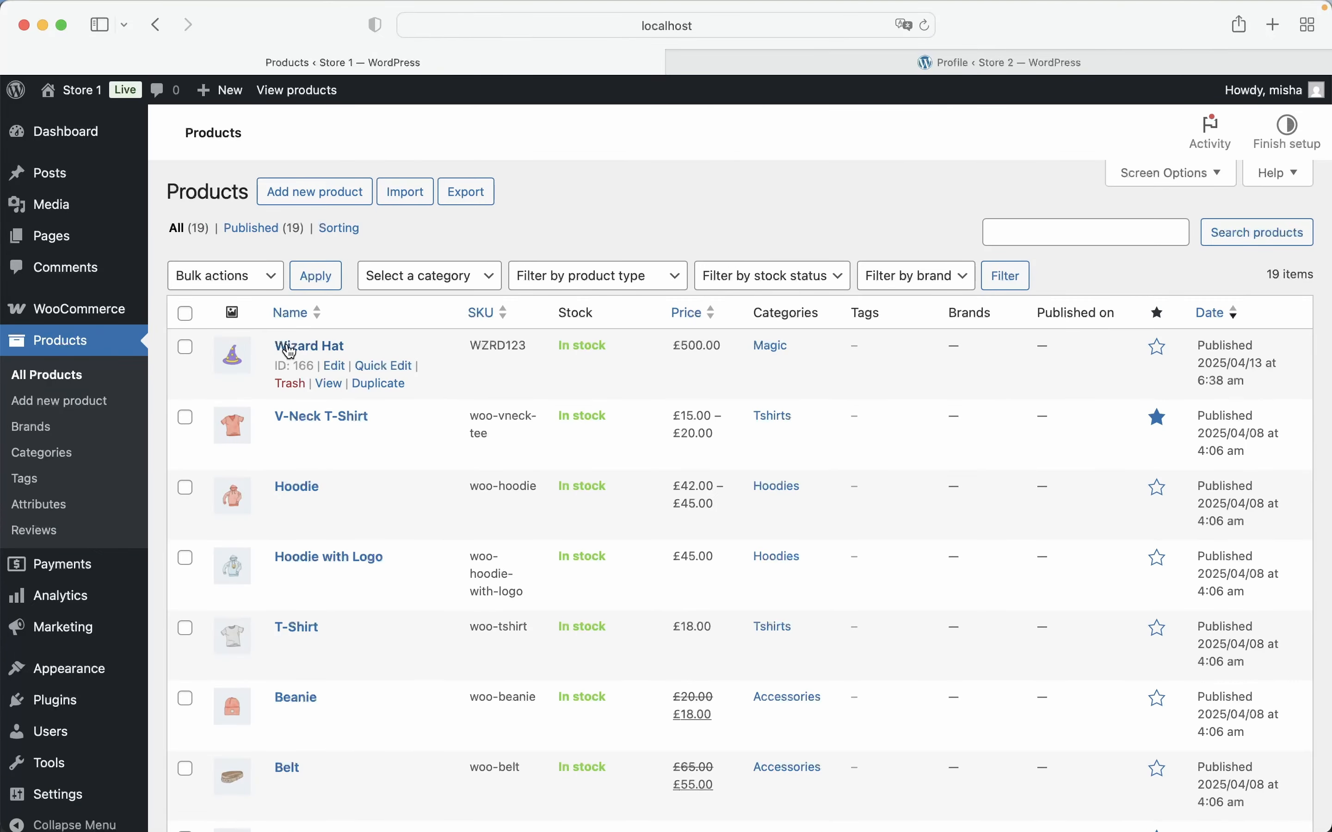
click(286, 344)
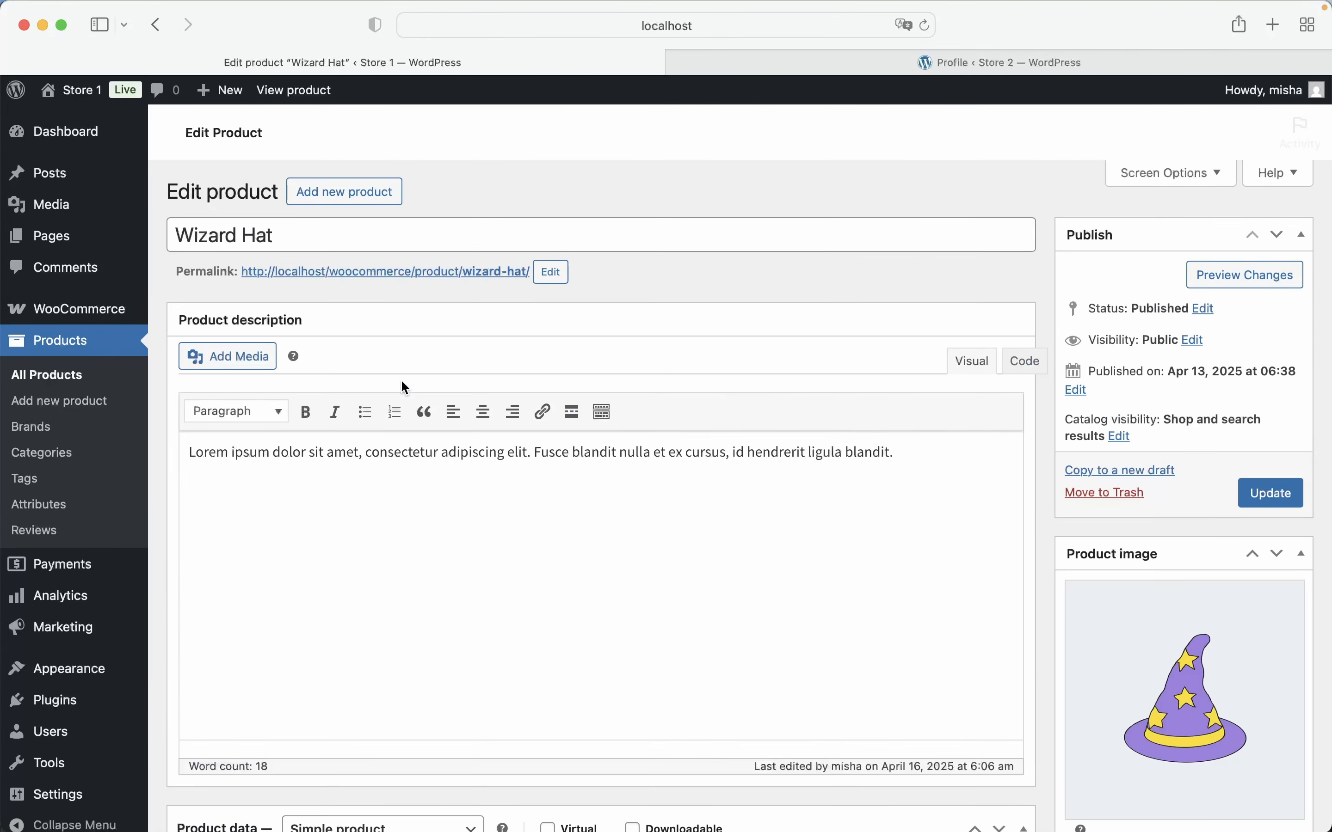
scroll(848, 456, down, 5)
scroll(848, 456, down, 11)
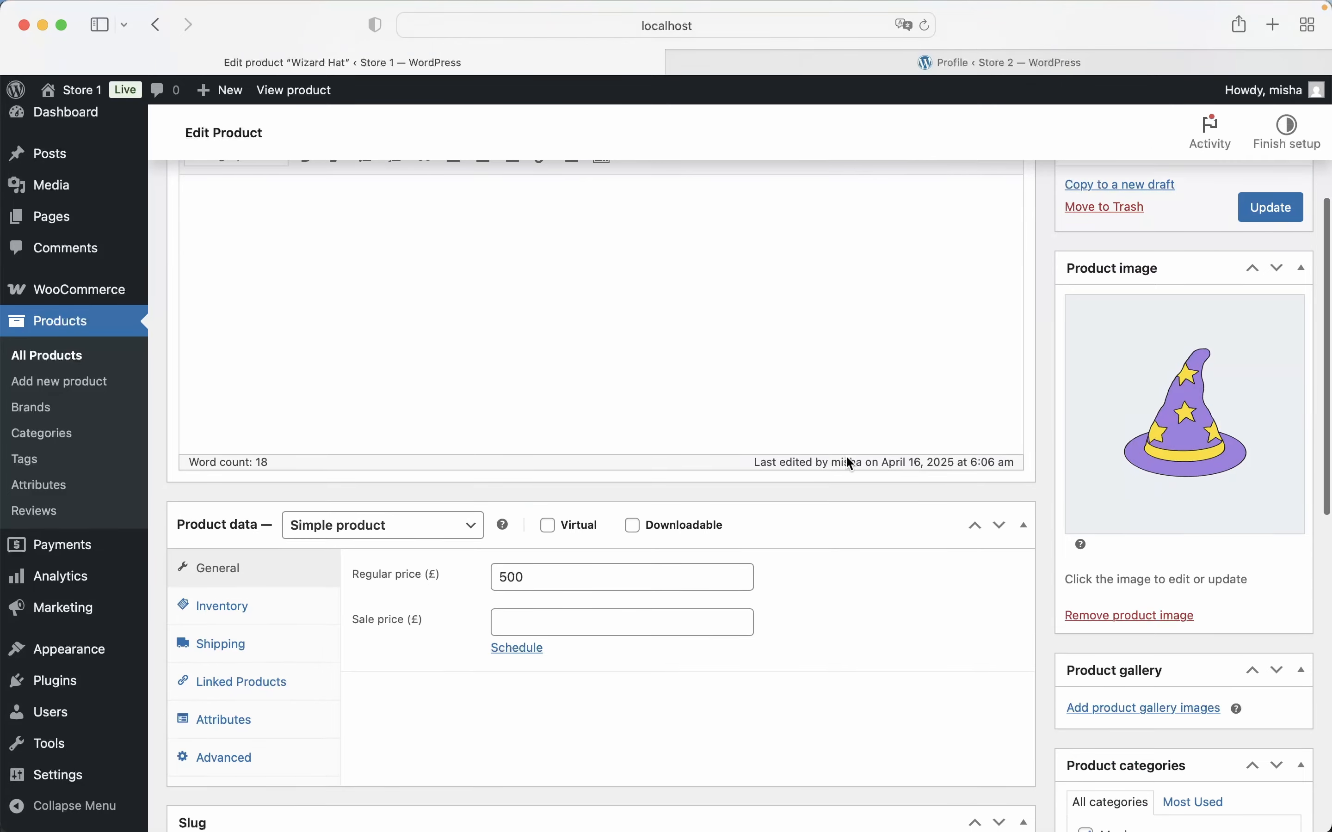
scroll(847, 456, down, 3)
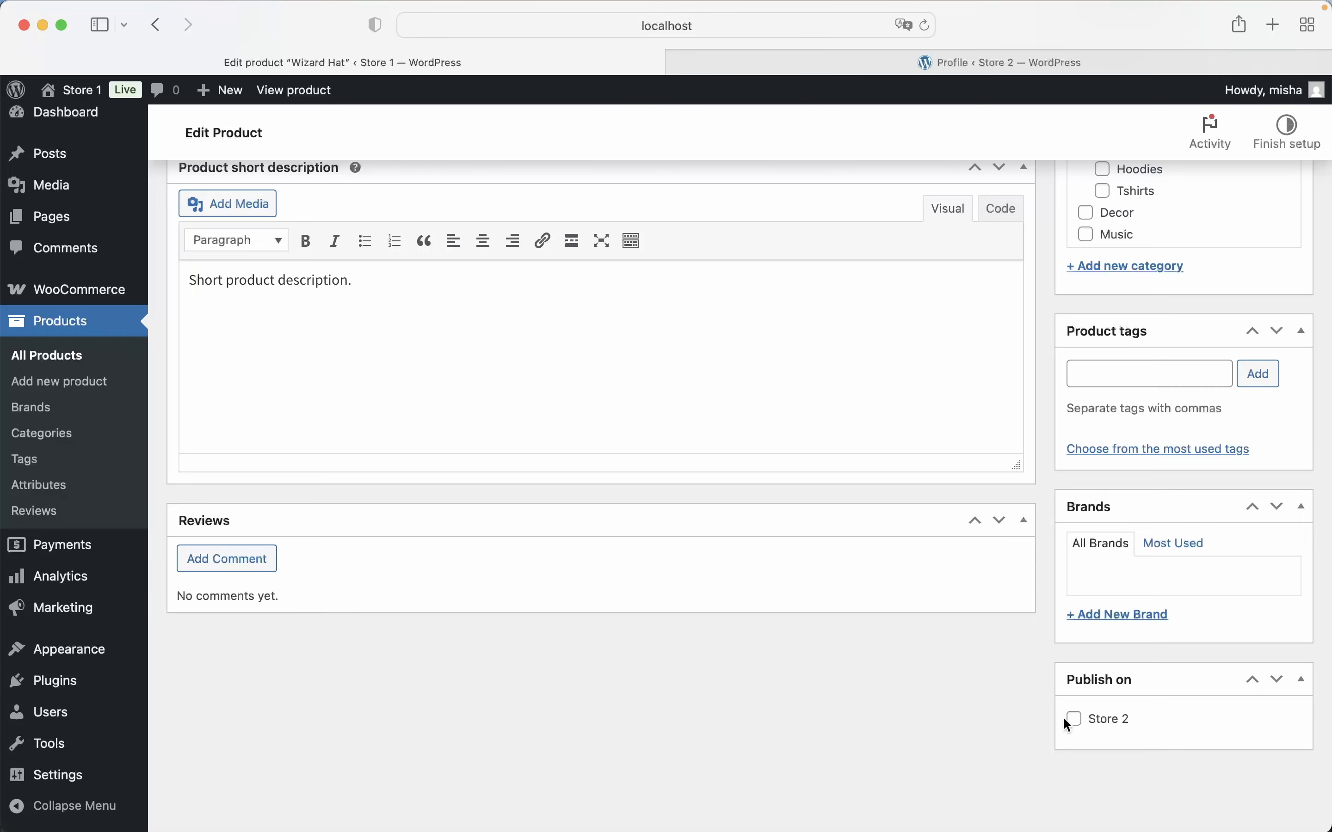
Review the general Crossposting settings for post types, statuses, deletion and Auto Mode, and return to the Wizard Hat product
mouse_move(119, 773)
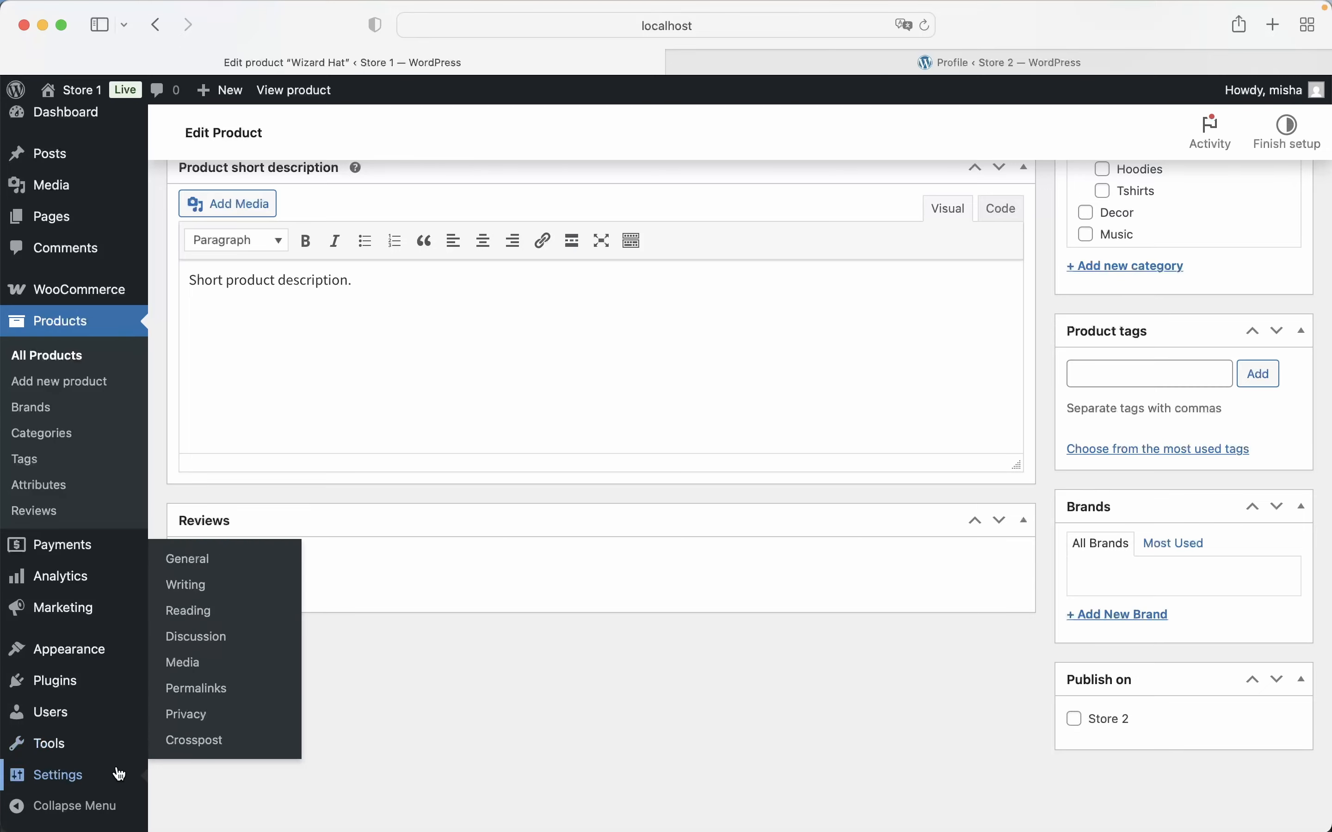
click(195, 737)
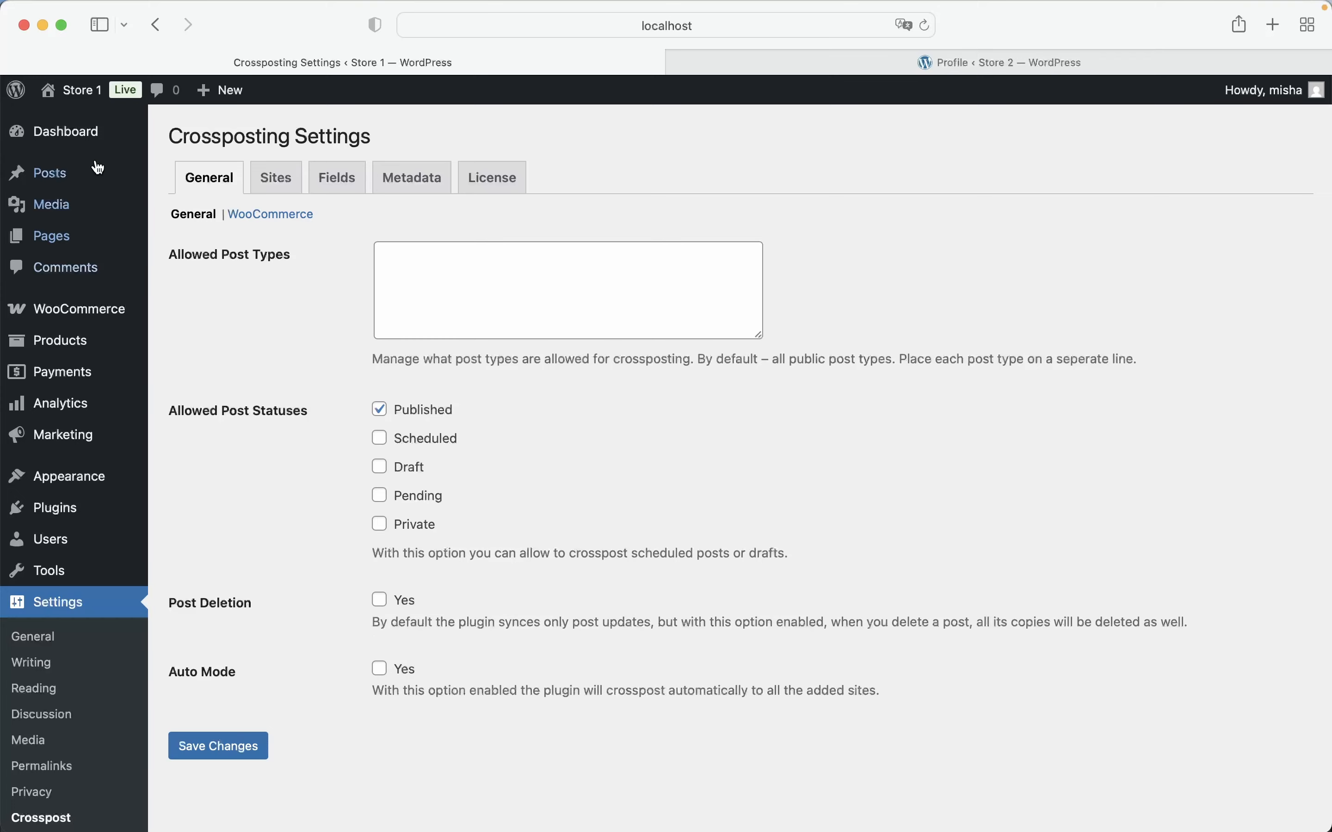
click(156, 25)
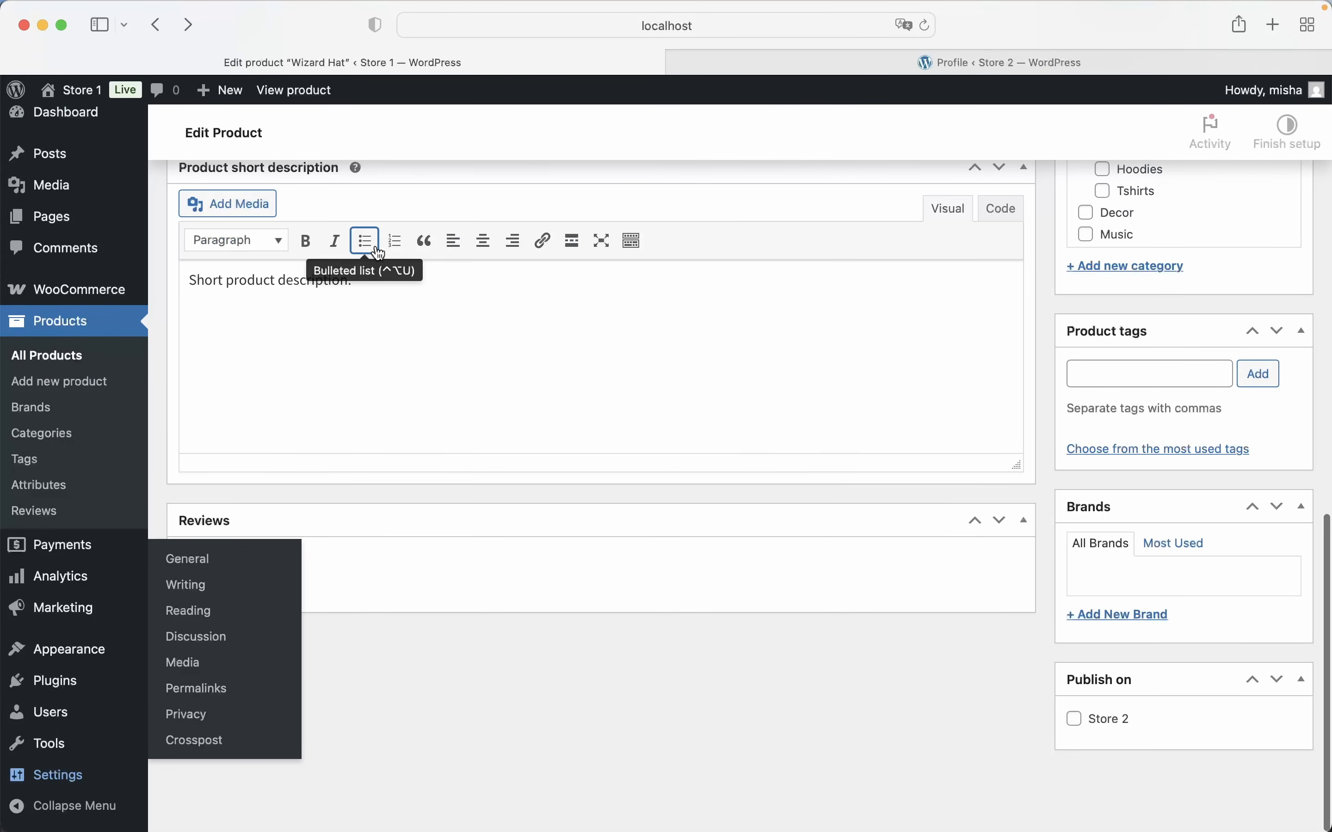
Select Store 2 as a publishing destination for the Wizard Hat product and update the product
click(1074, 719)
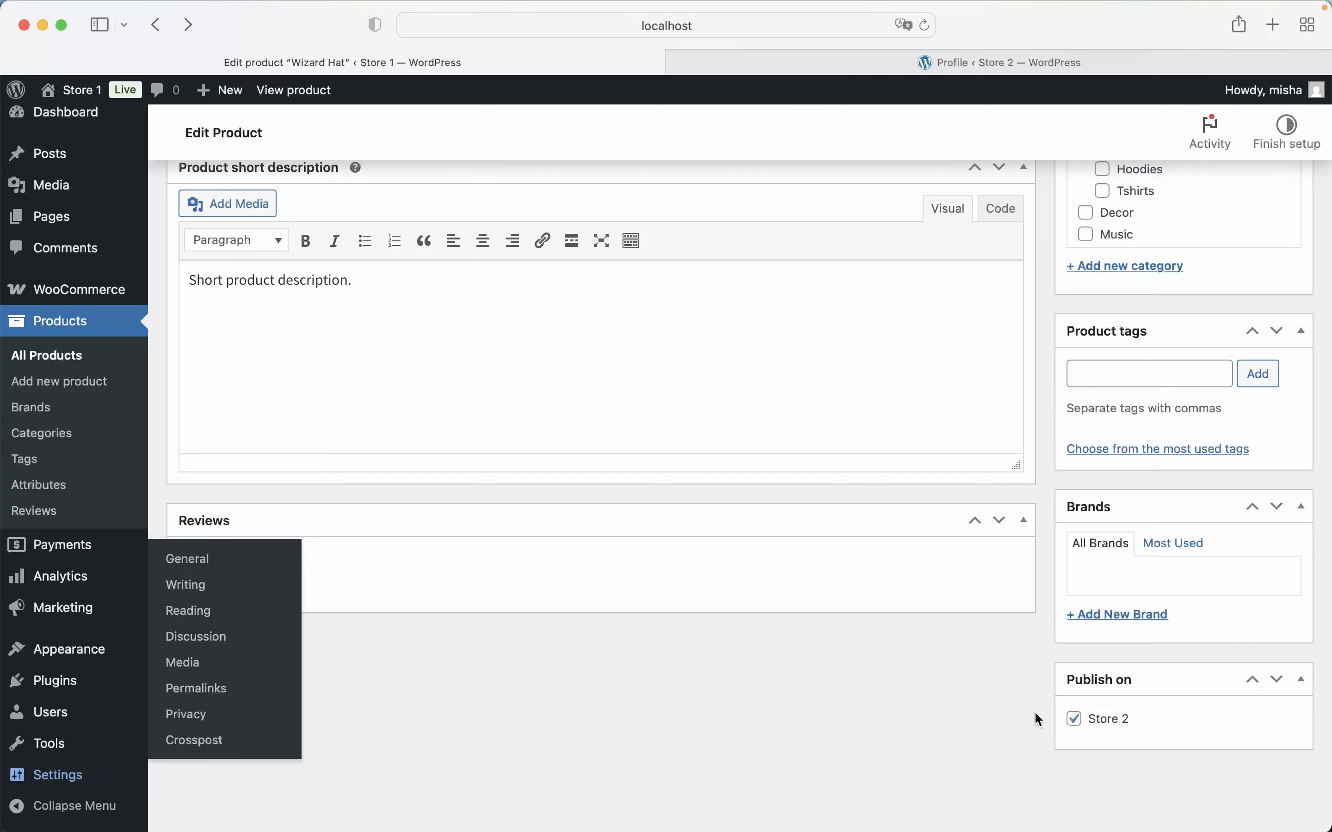
scroll(1073, 721, up, 15)
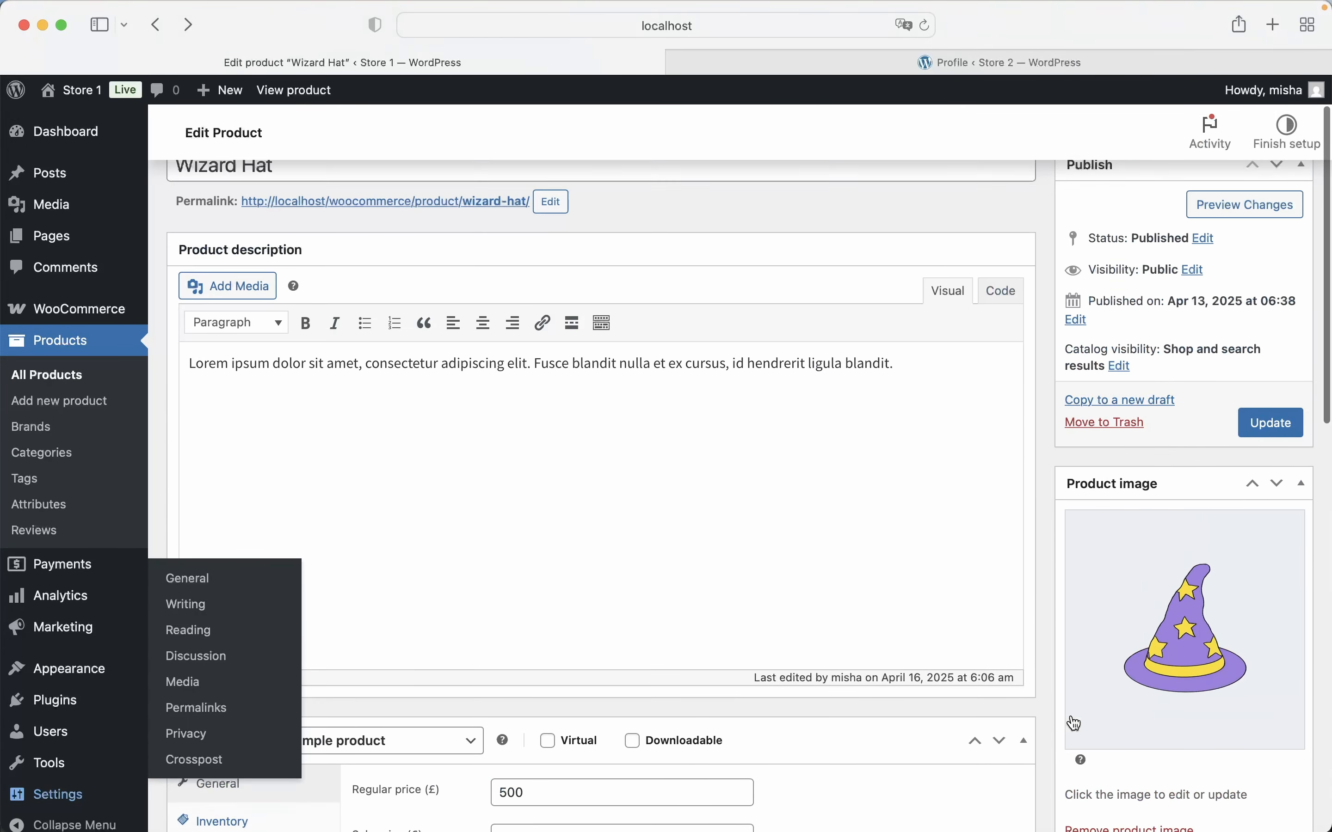
scroll(1074, 721, up, 1)
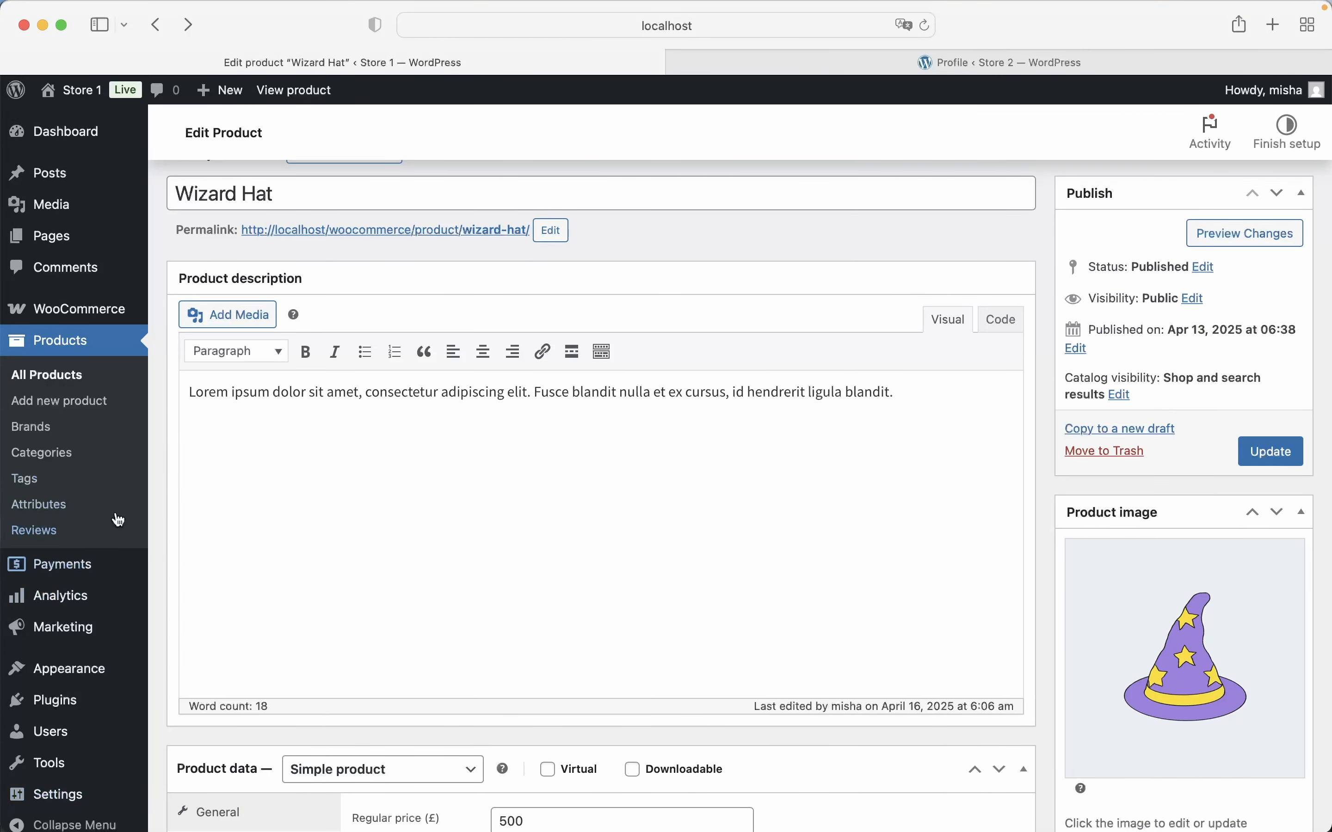
scroll(1108, 490, up, 1)
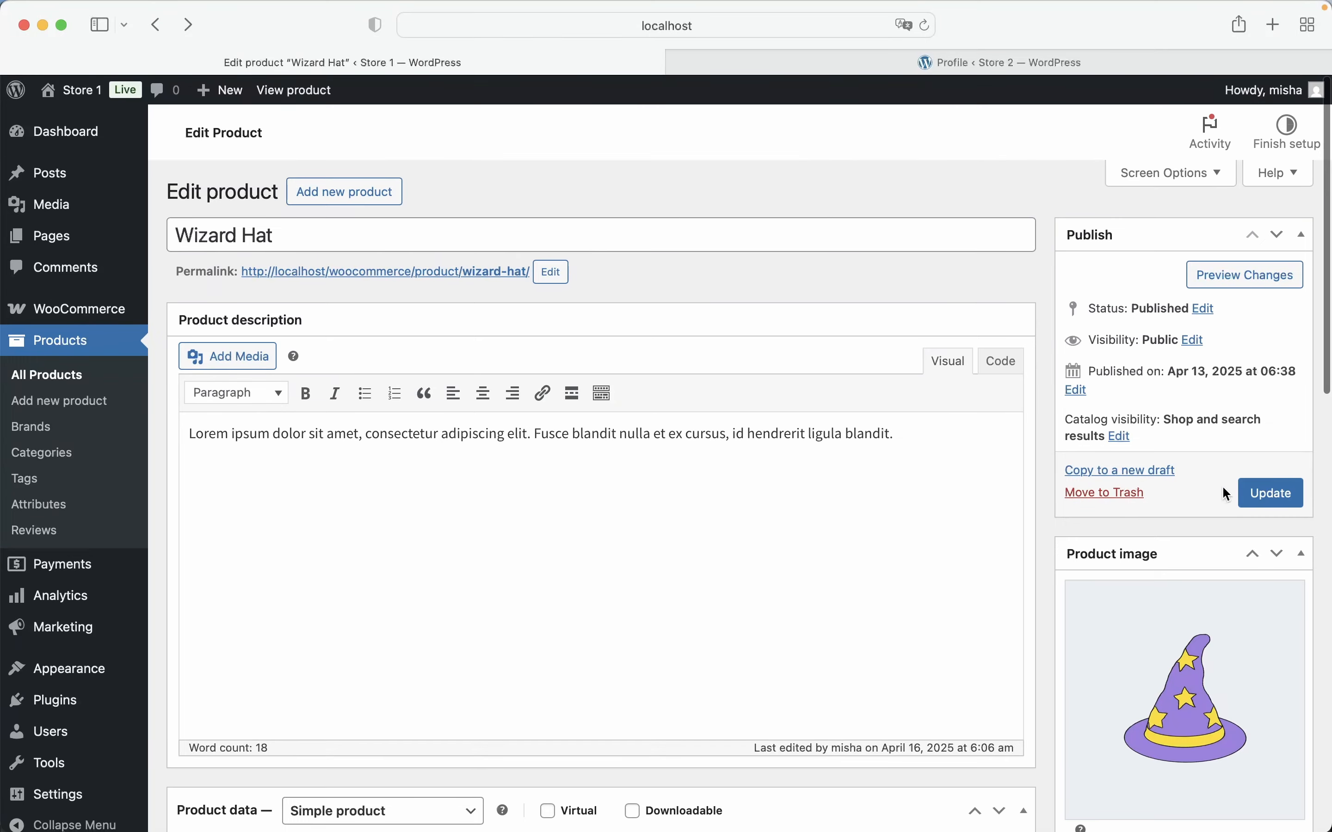
click(1248, 494)
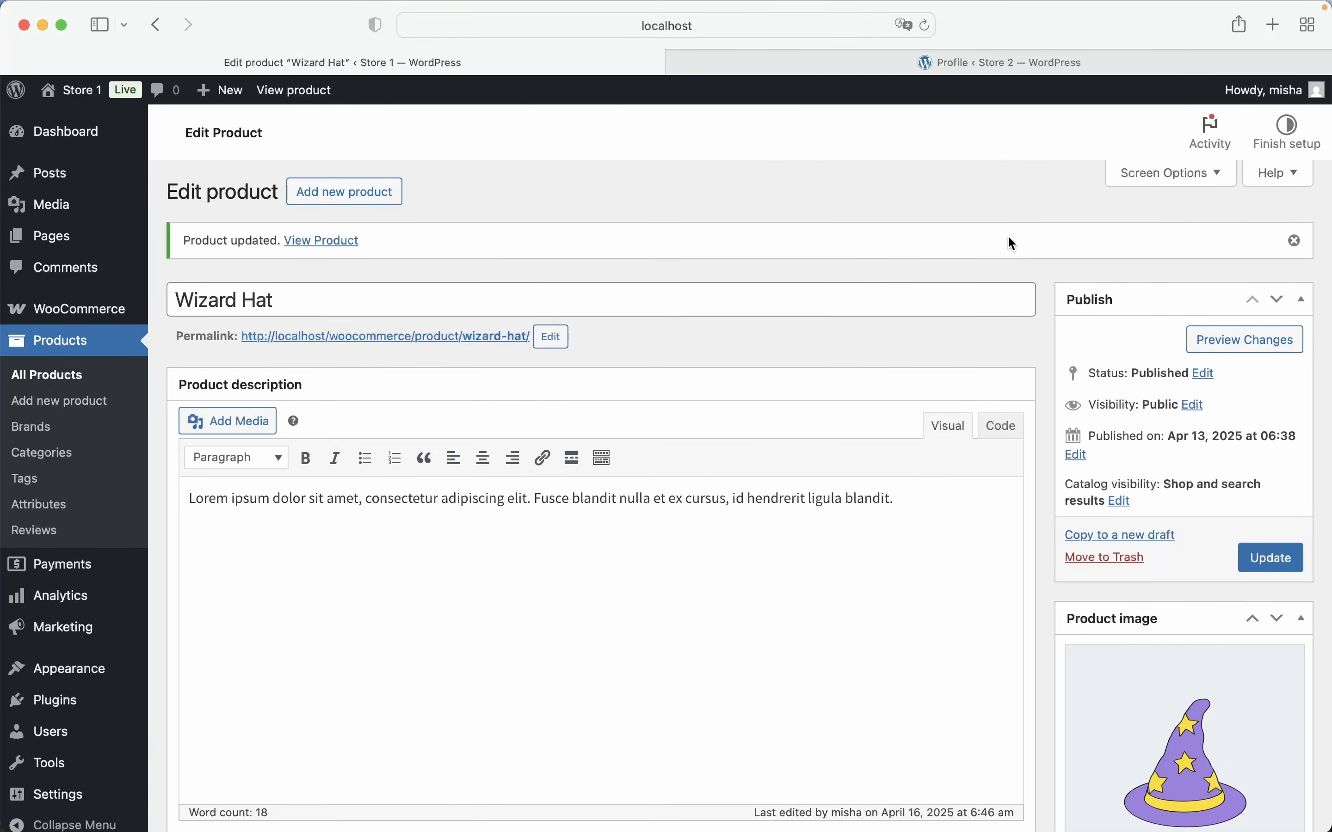
Examine the Wizard Hat copy in Store 2's product list and check its description, price, image and categories on its edit page
click(924, 67)
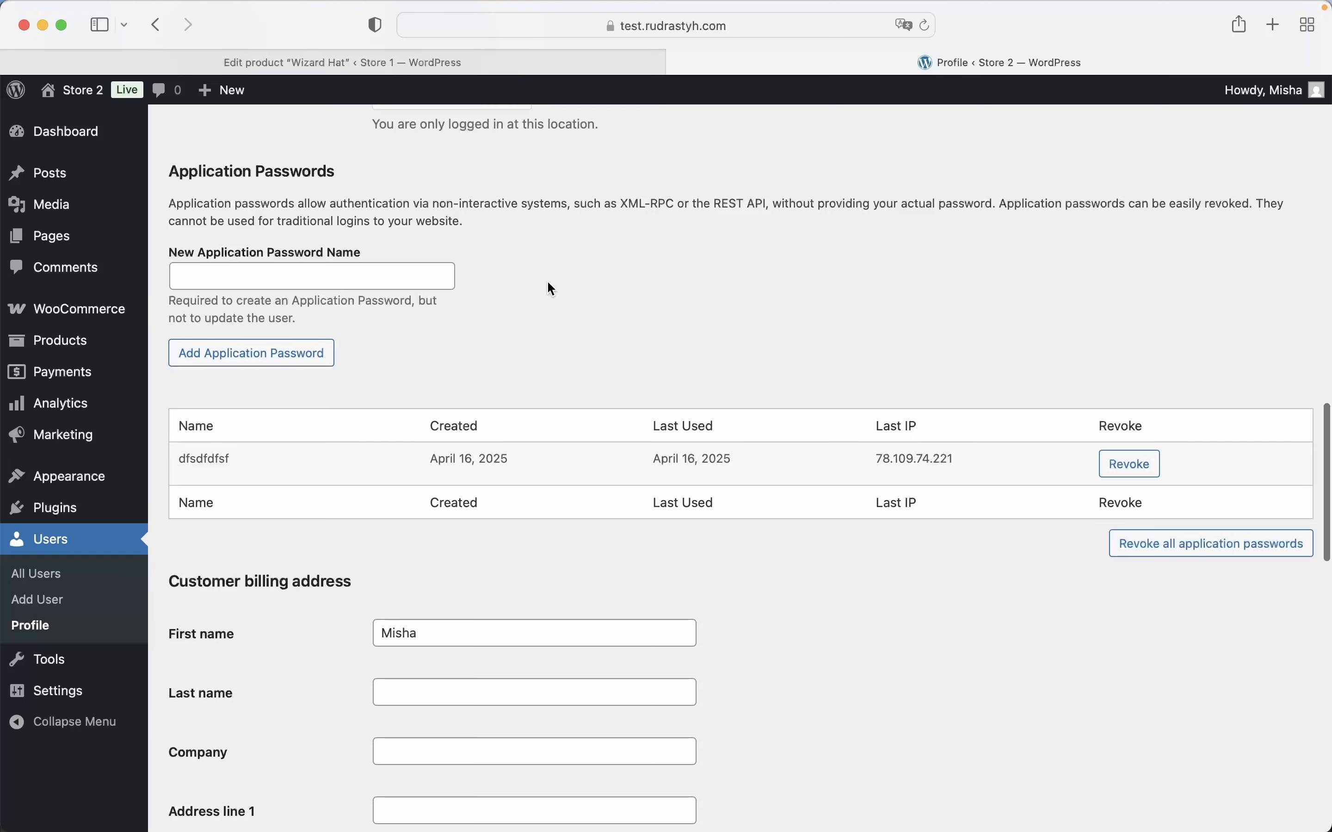
click(69, 339)
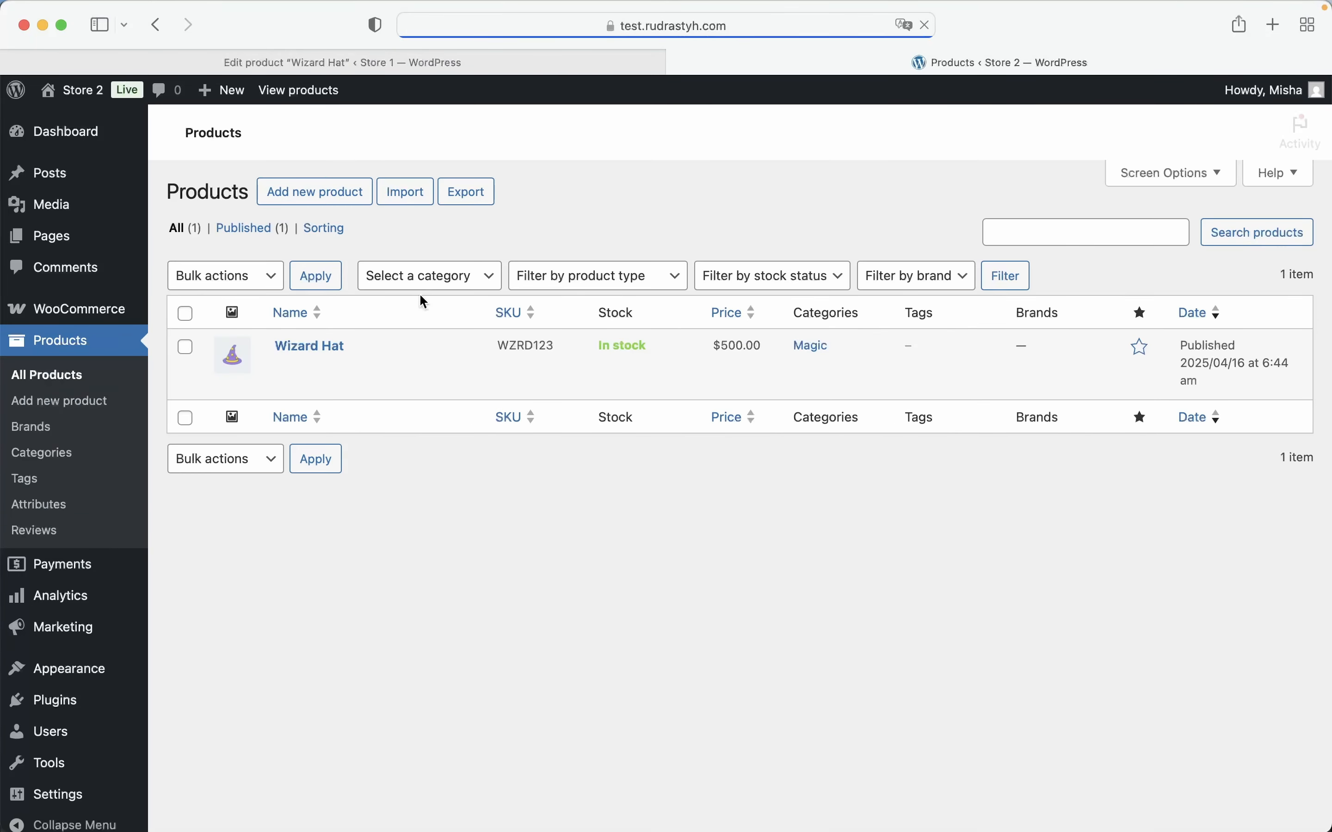
mouse_move(500, 369)
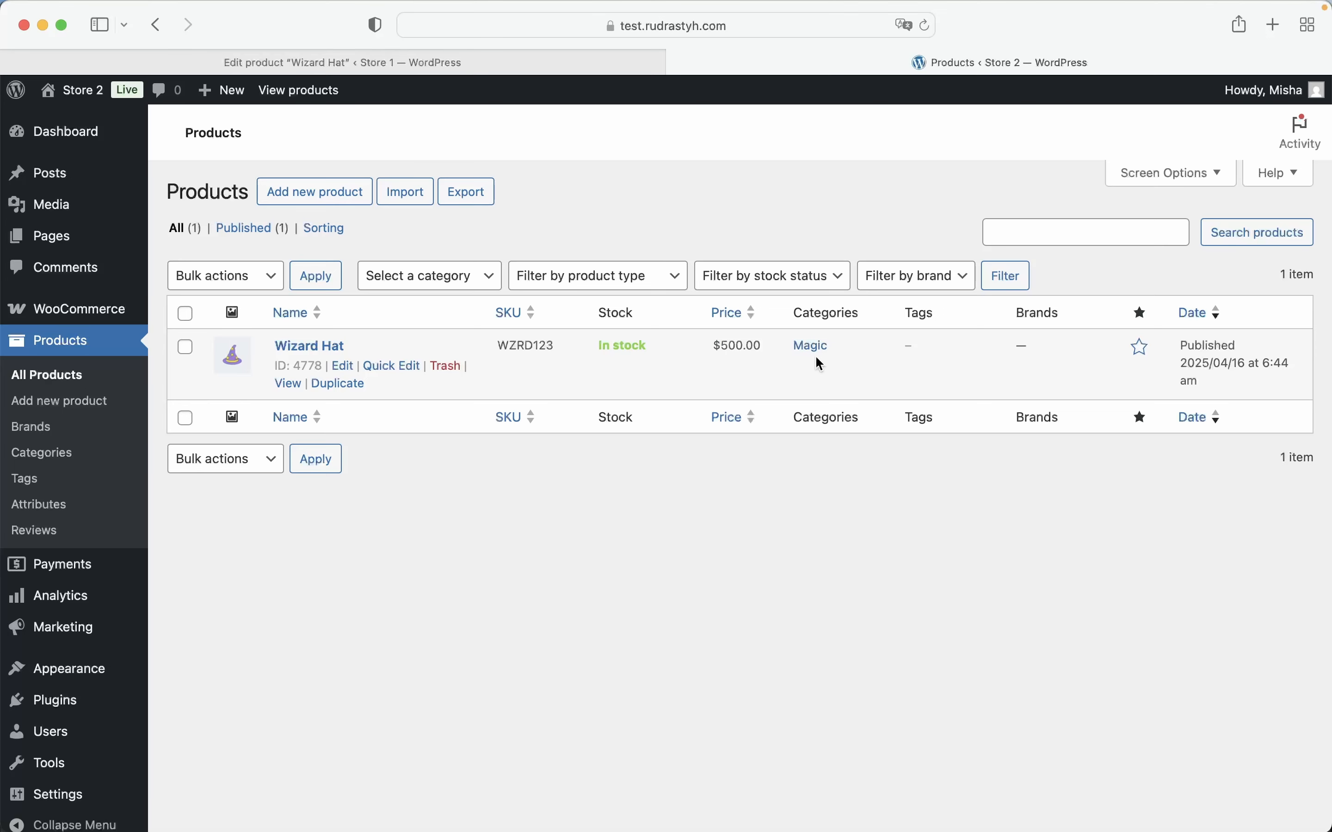
click(343, 365)
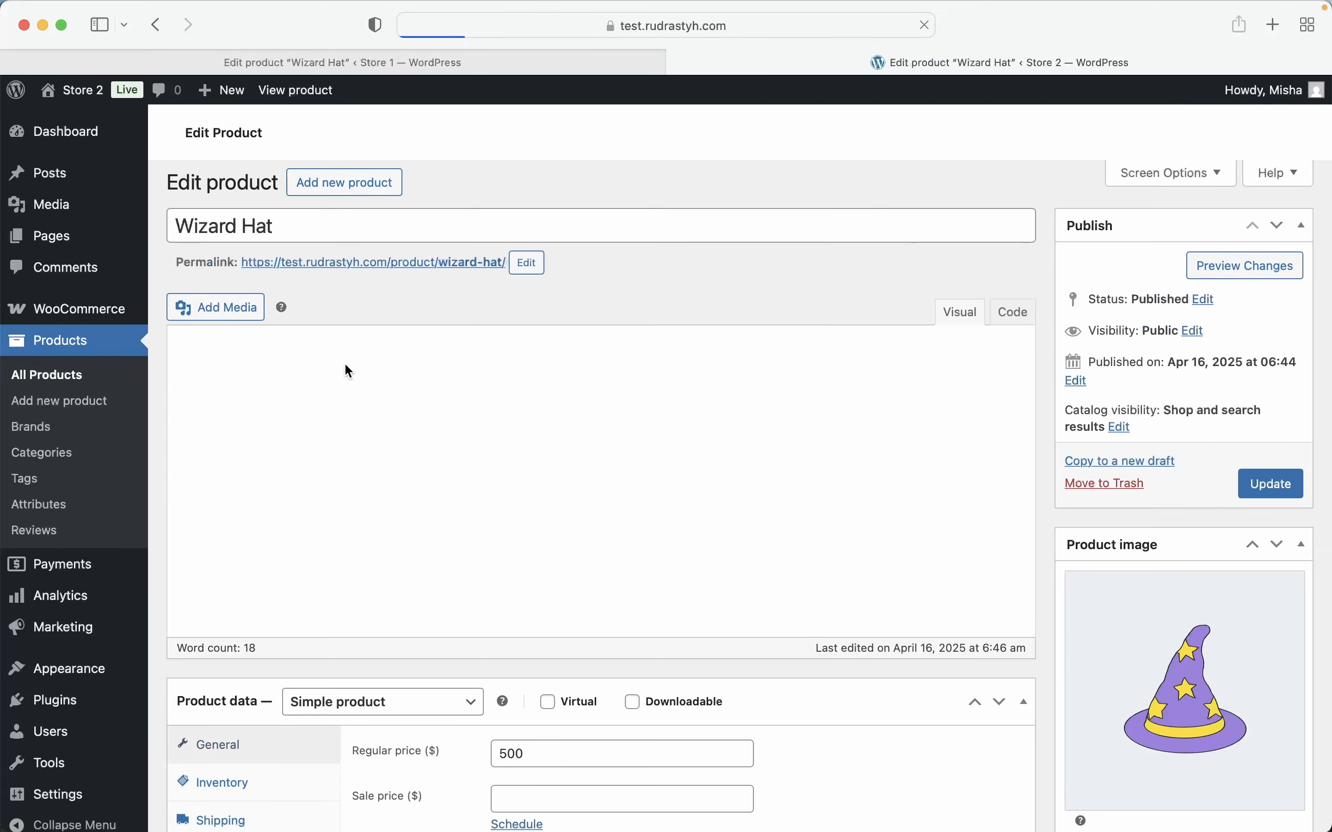
scroll(651, 435, down, 8)
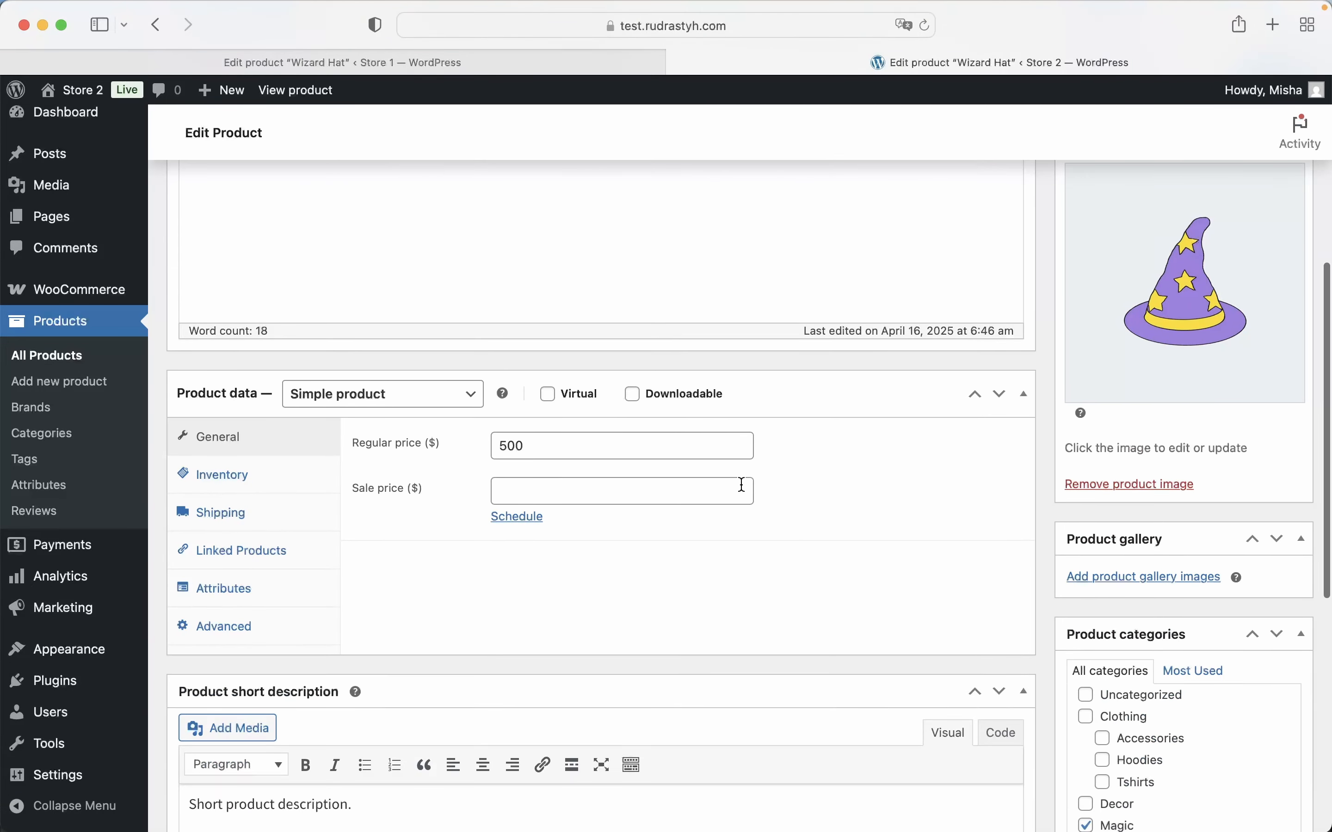
scroll(740, 485, down, 4)
scroll(740, 483, down, 5)
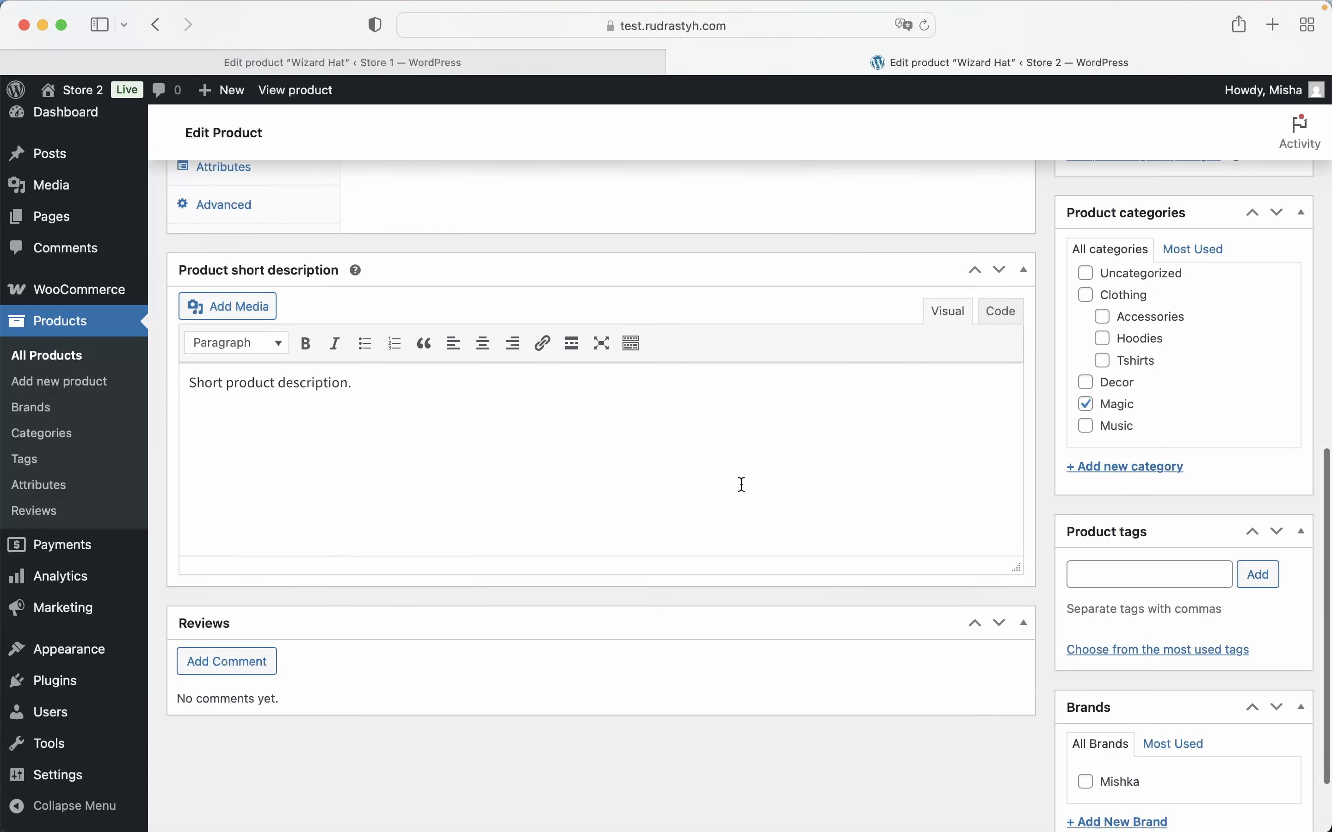
scroll(741, 485, up, 15)
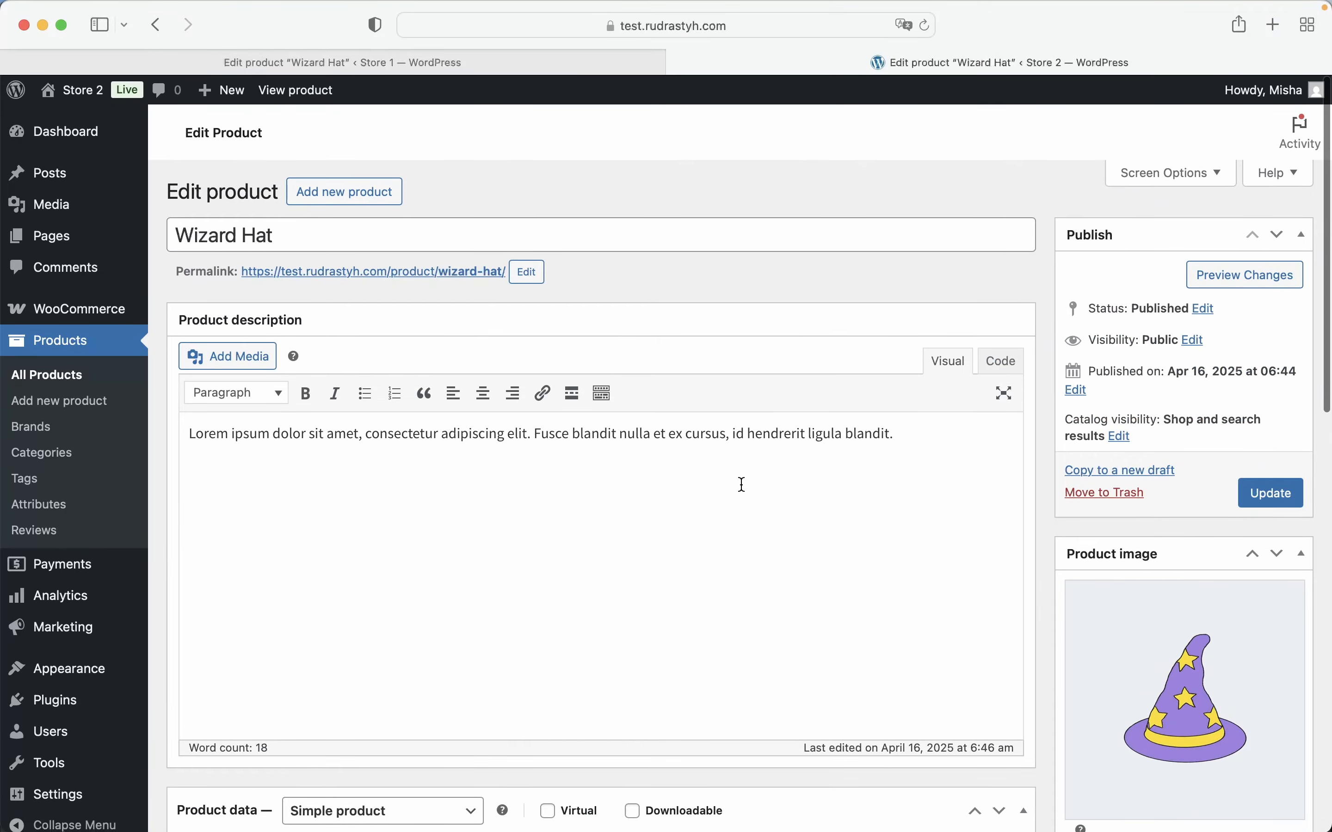
click(127, 350)
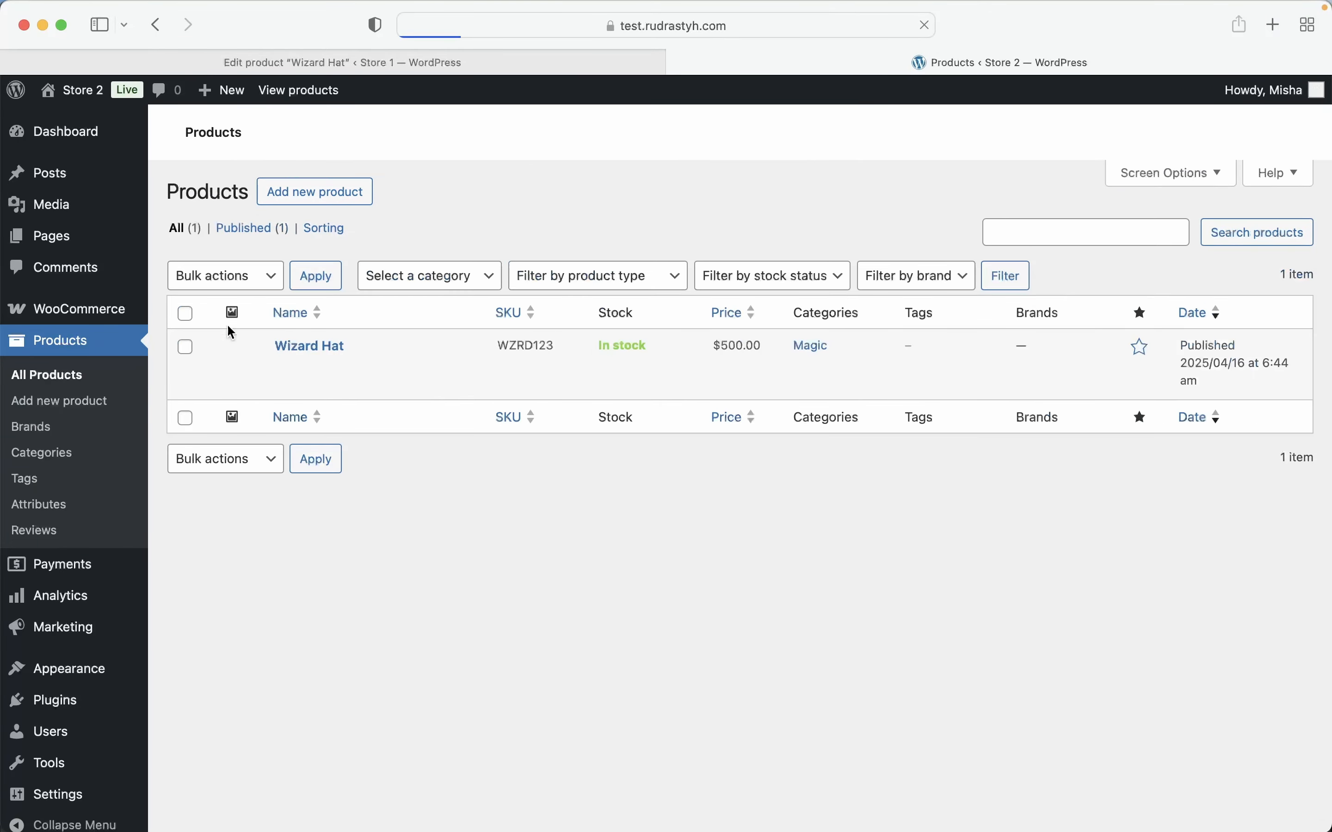
Filter Store 1's product list to show only products of the type Variable product
click(366, 64)
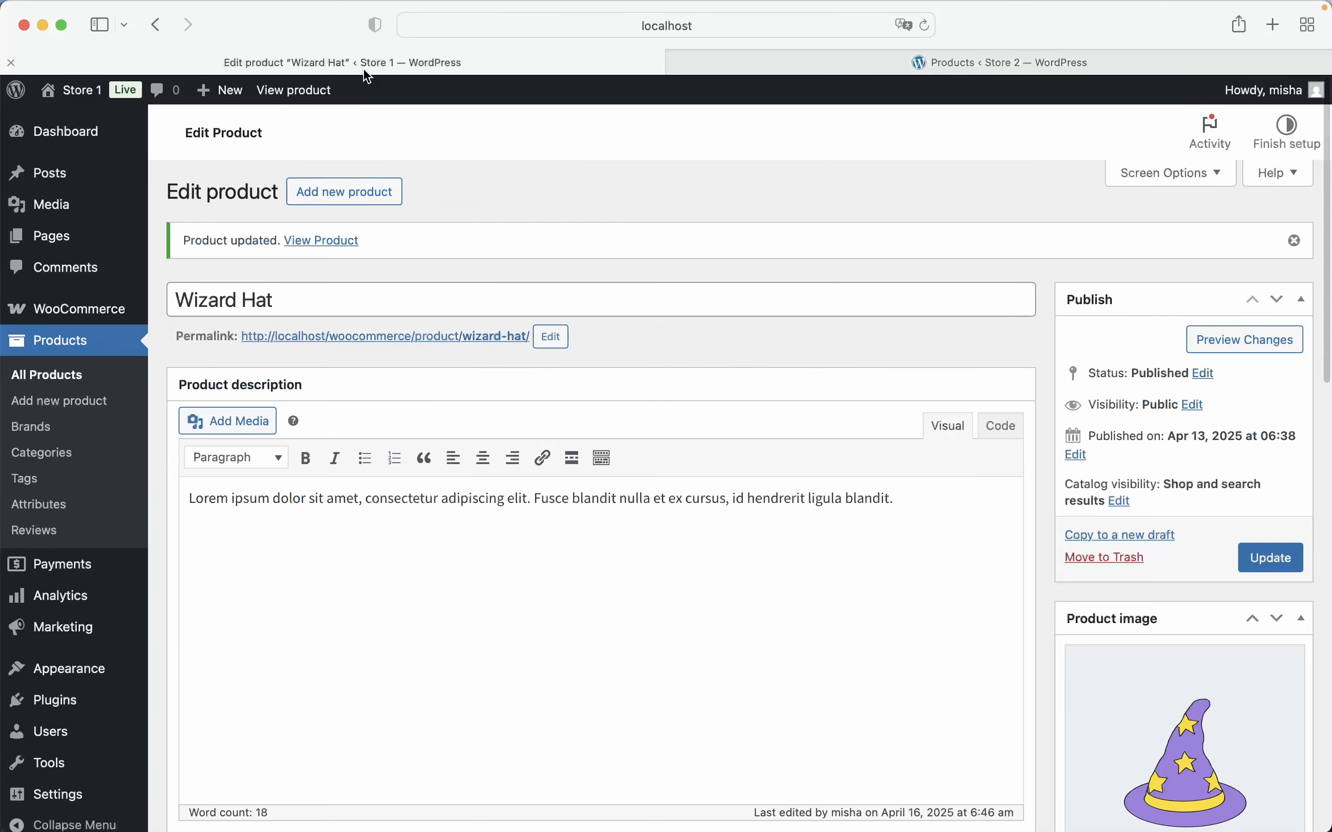
click(103, 349)
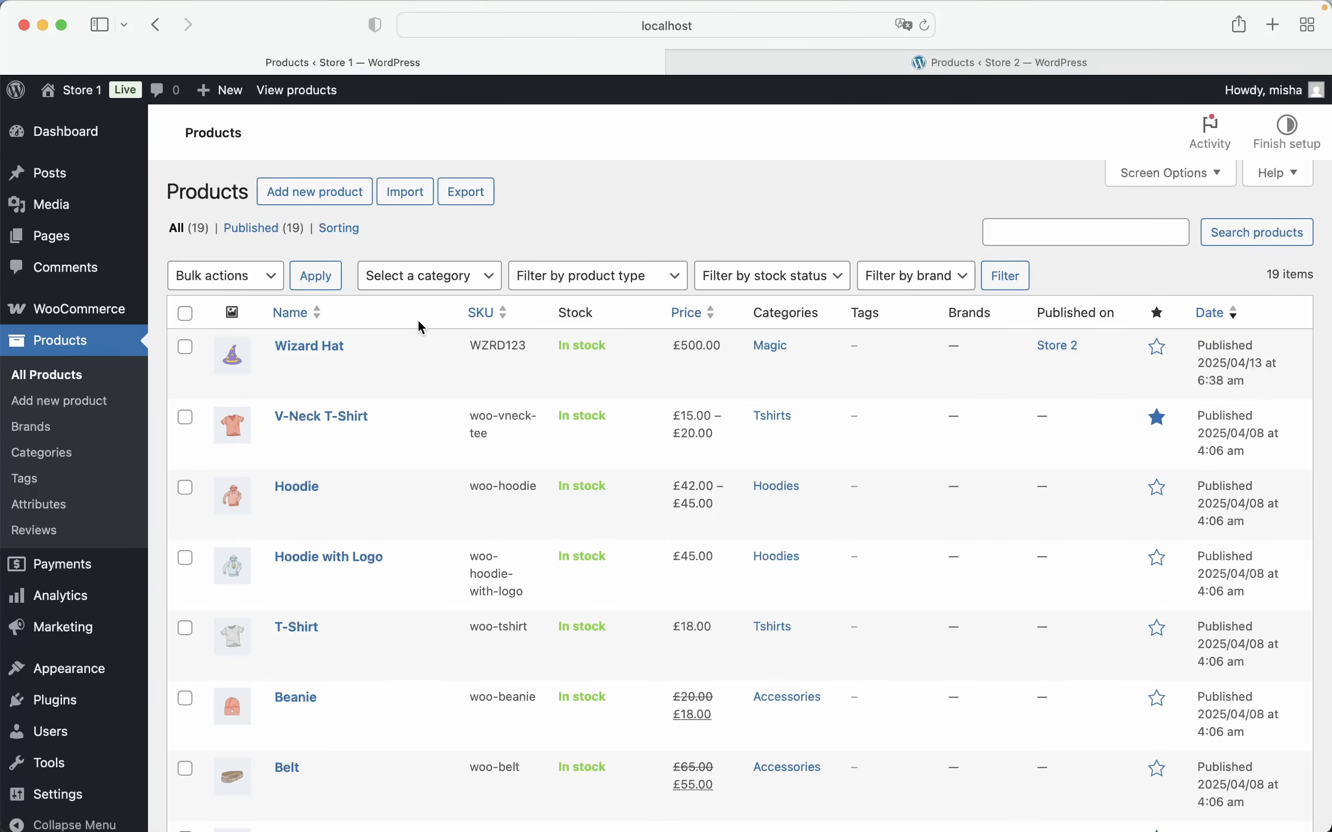
click(546, 275)
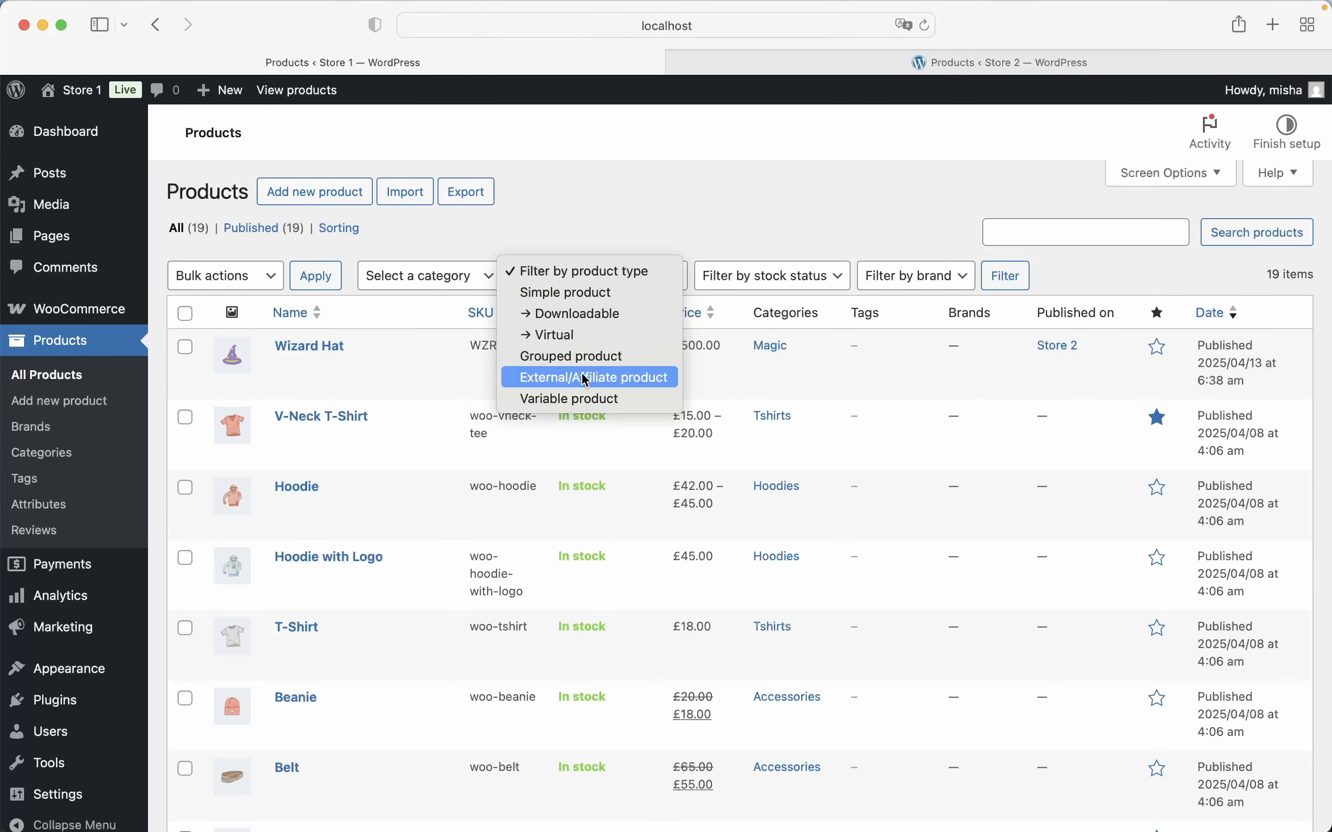
click(572, 399)
click(1005, 290)
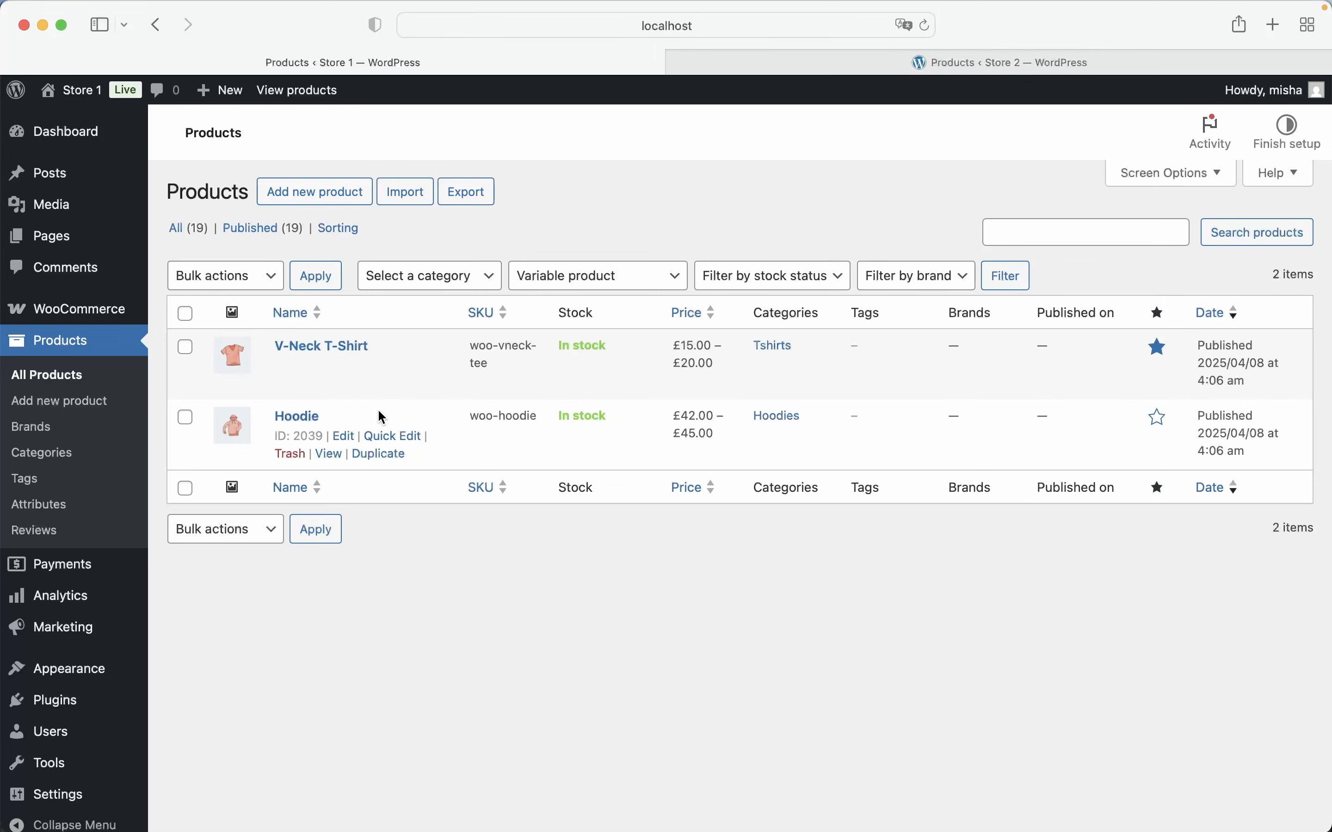
Open the Hoodie product in Store 1 and examine its Color attribute and its variations
click(346, 438)
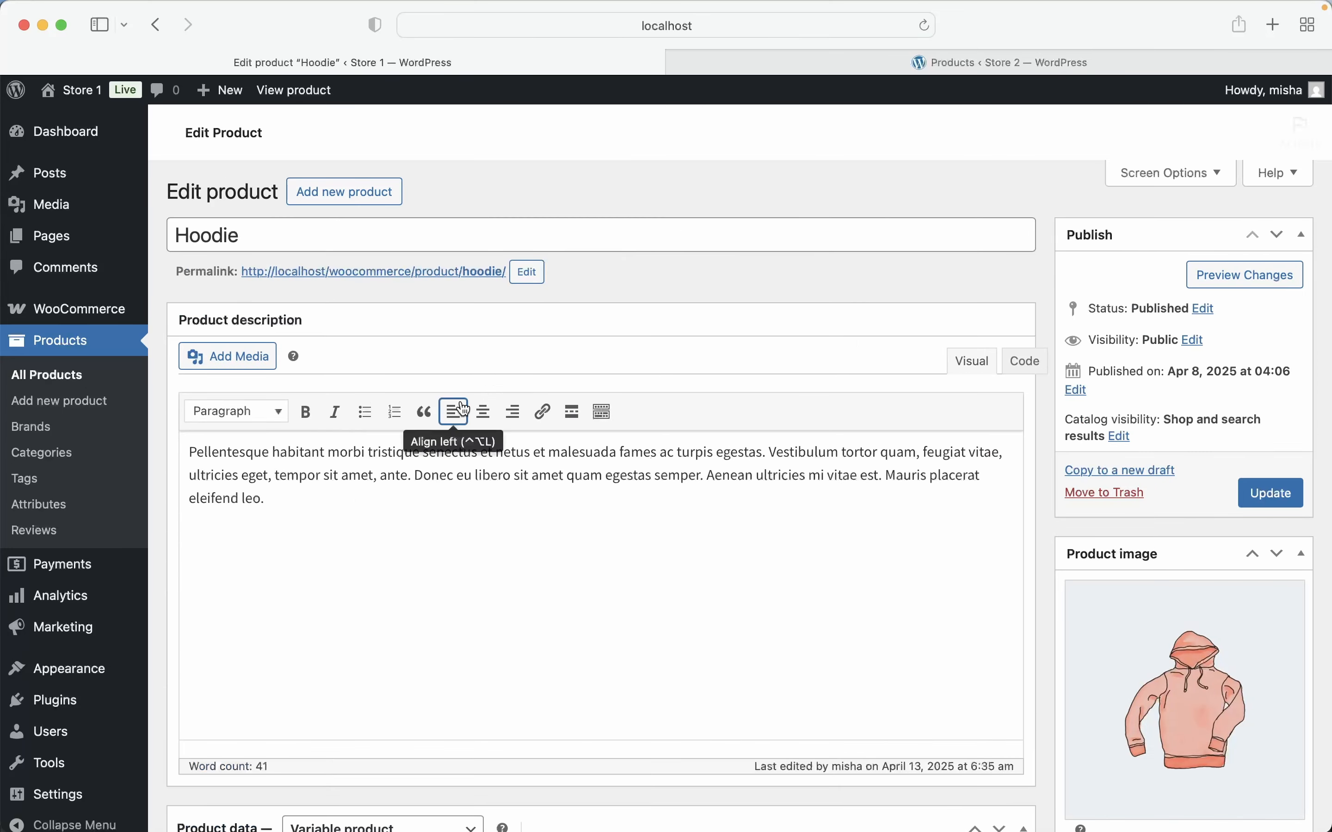
scroll(581, 380, down, 10)
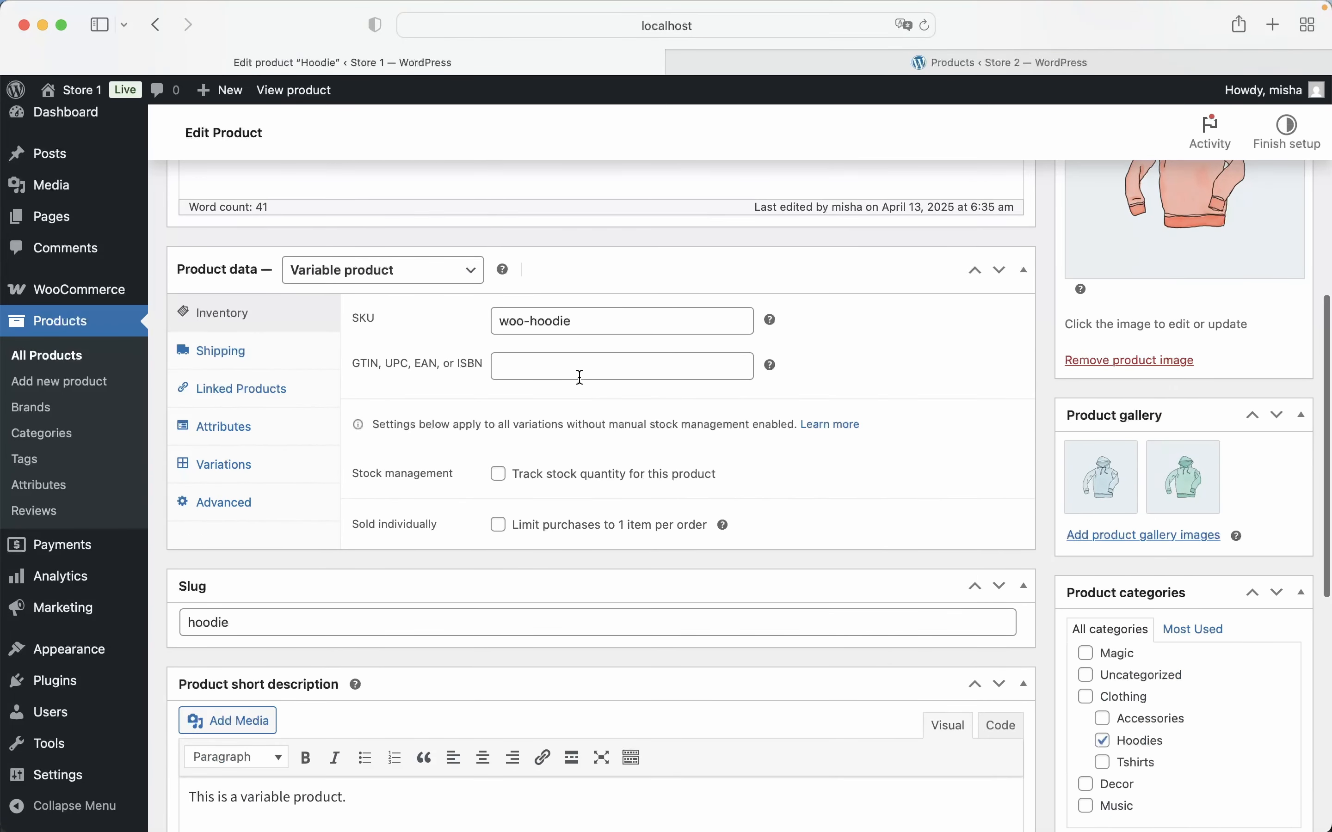
scroll(1074, 498, down, 3)
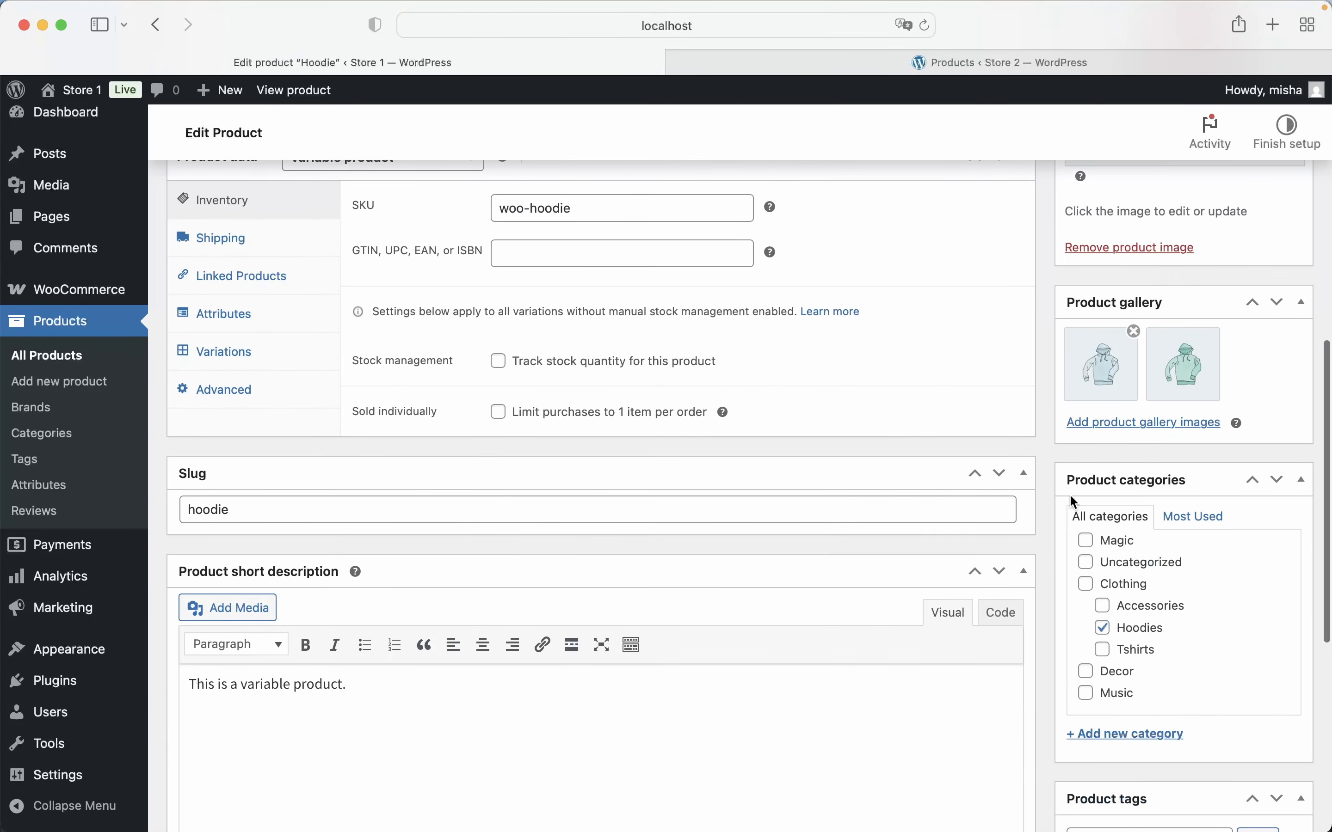
click(277, 326)
click(407, 344)
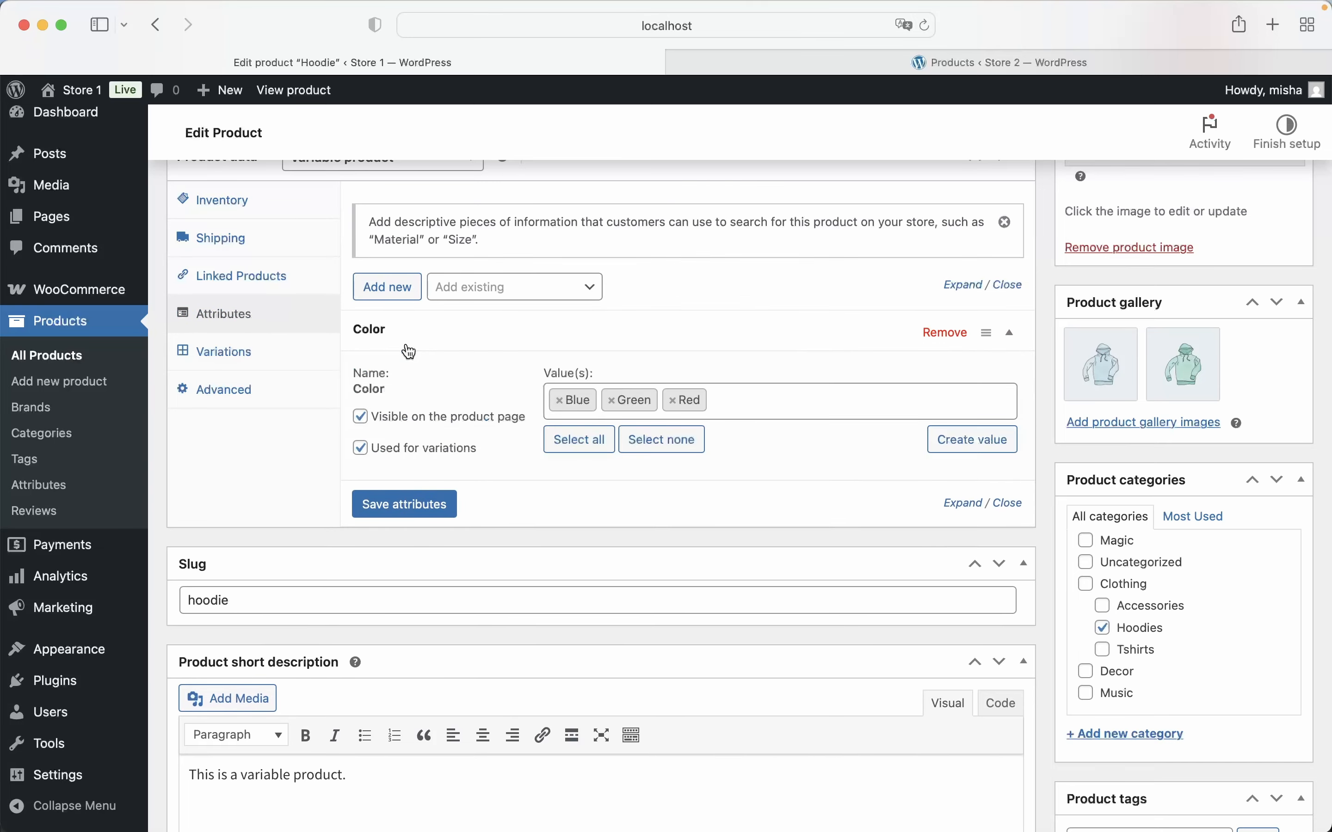
click(271, 362)
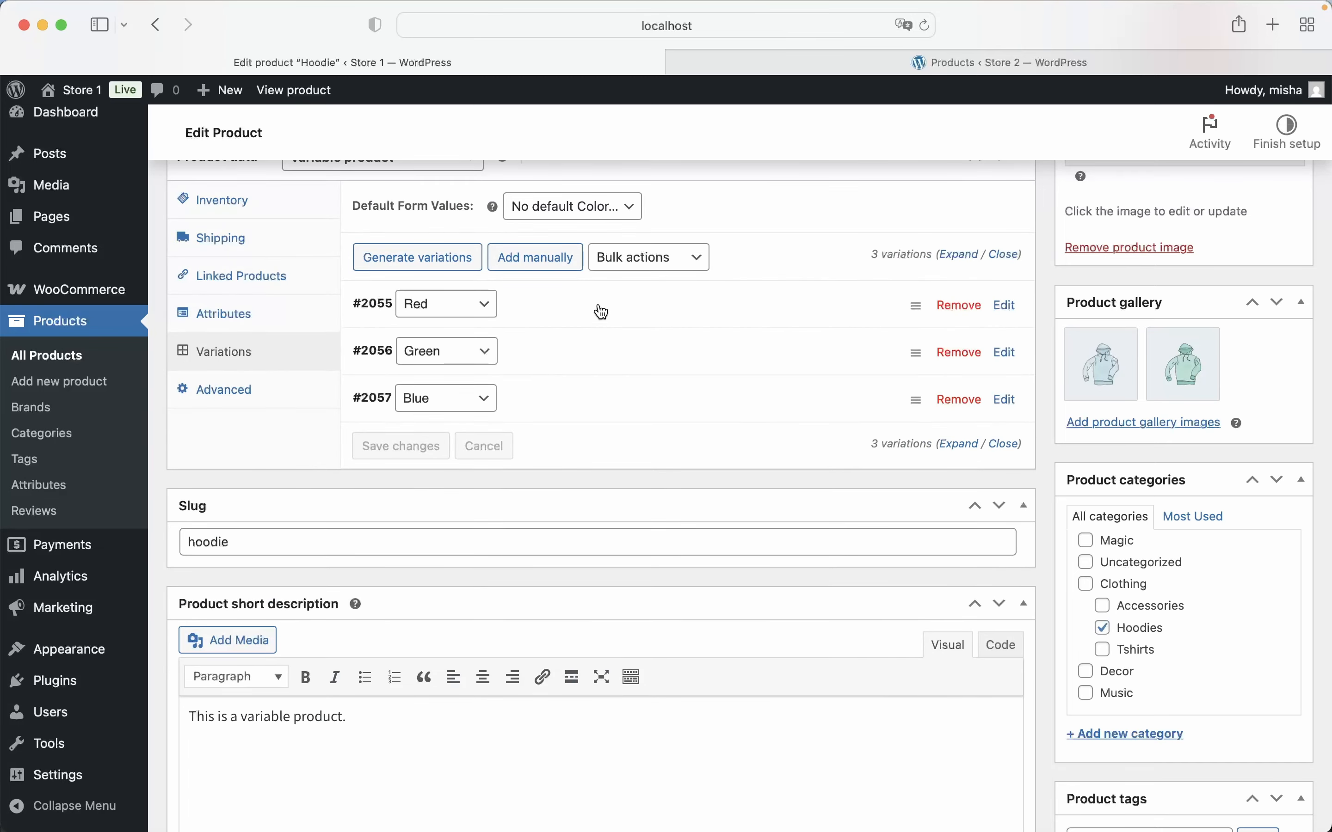
click(597, 304)
click(597, 304)
scroll(841, 522, up, 4)
Select Store 2 as a publishing destination for the Hoodie product and update the product
scroll(841, 522, down, 12)
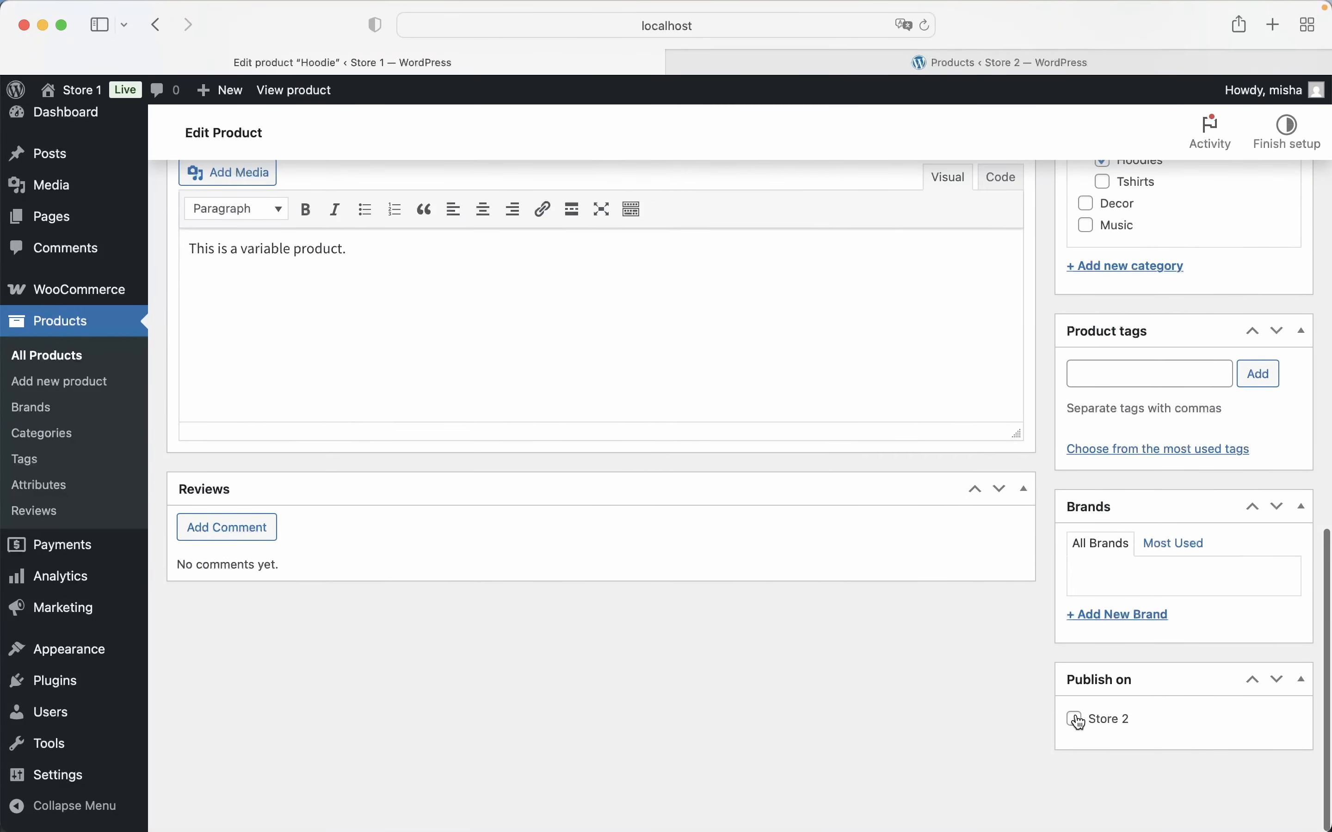
click(1077, 719)
scroll(1084, 716, up, 20)
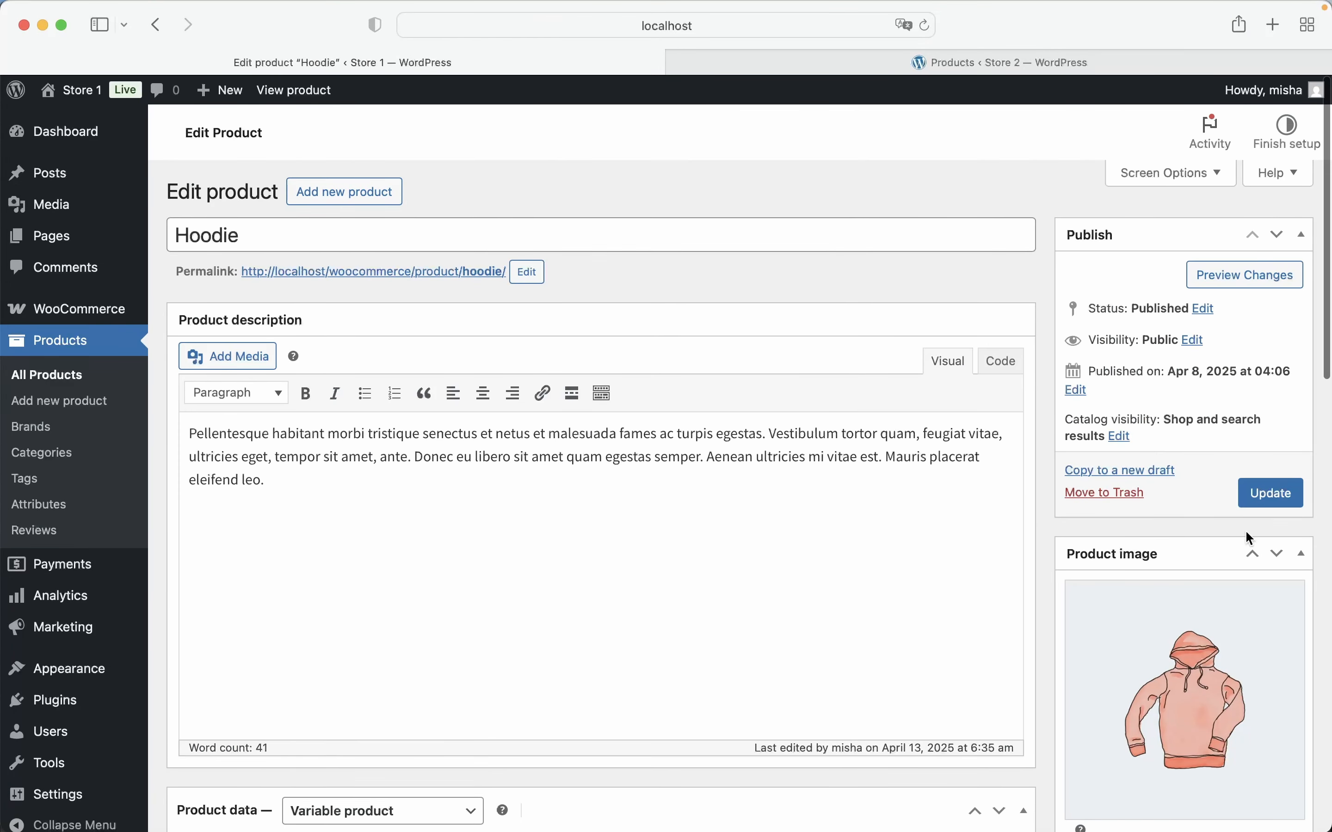
click(1260, 495)
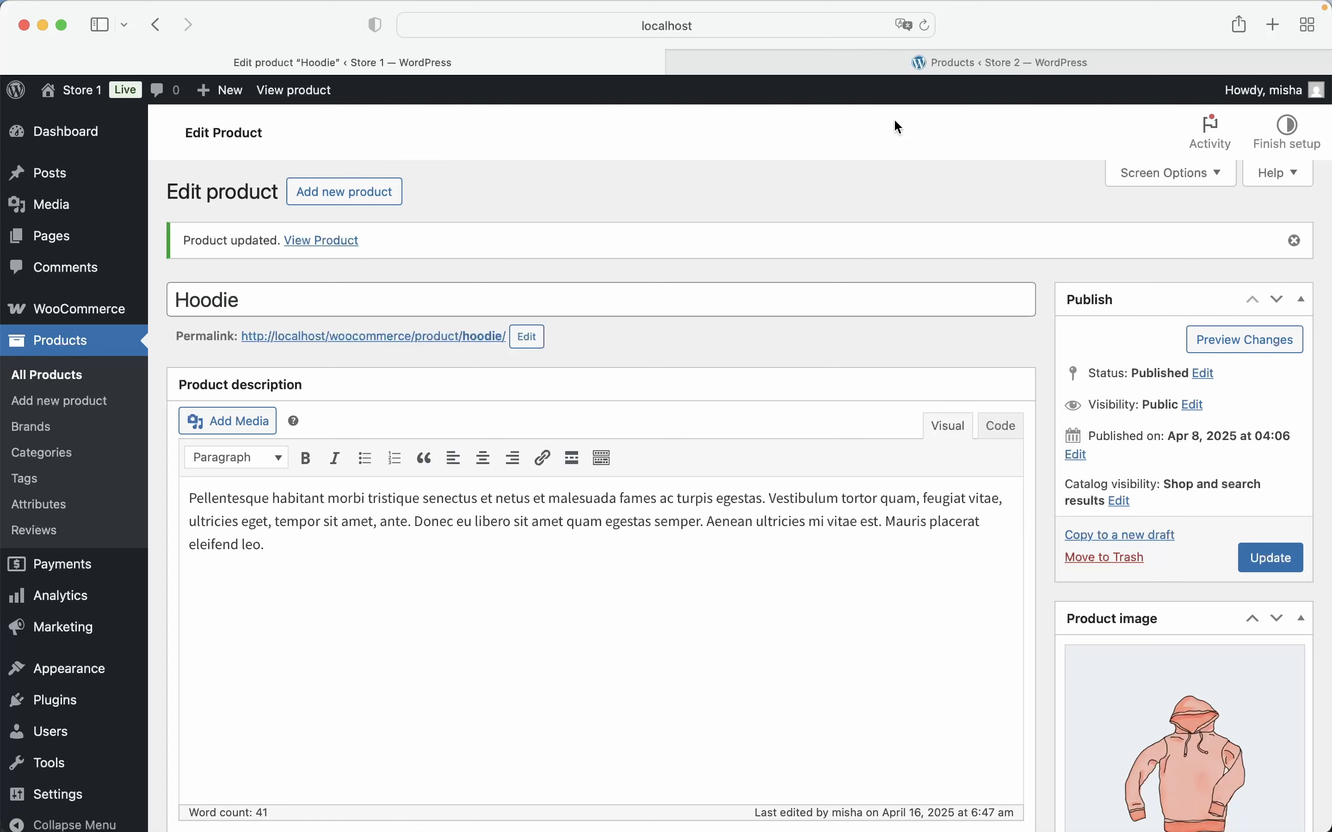
Reload Store 2's product list and check the crossposted Hoodie's product data and variations on its edit page
click(860, 65)
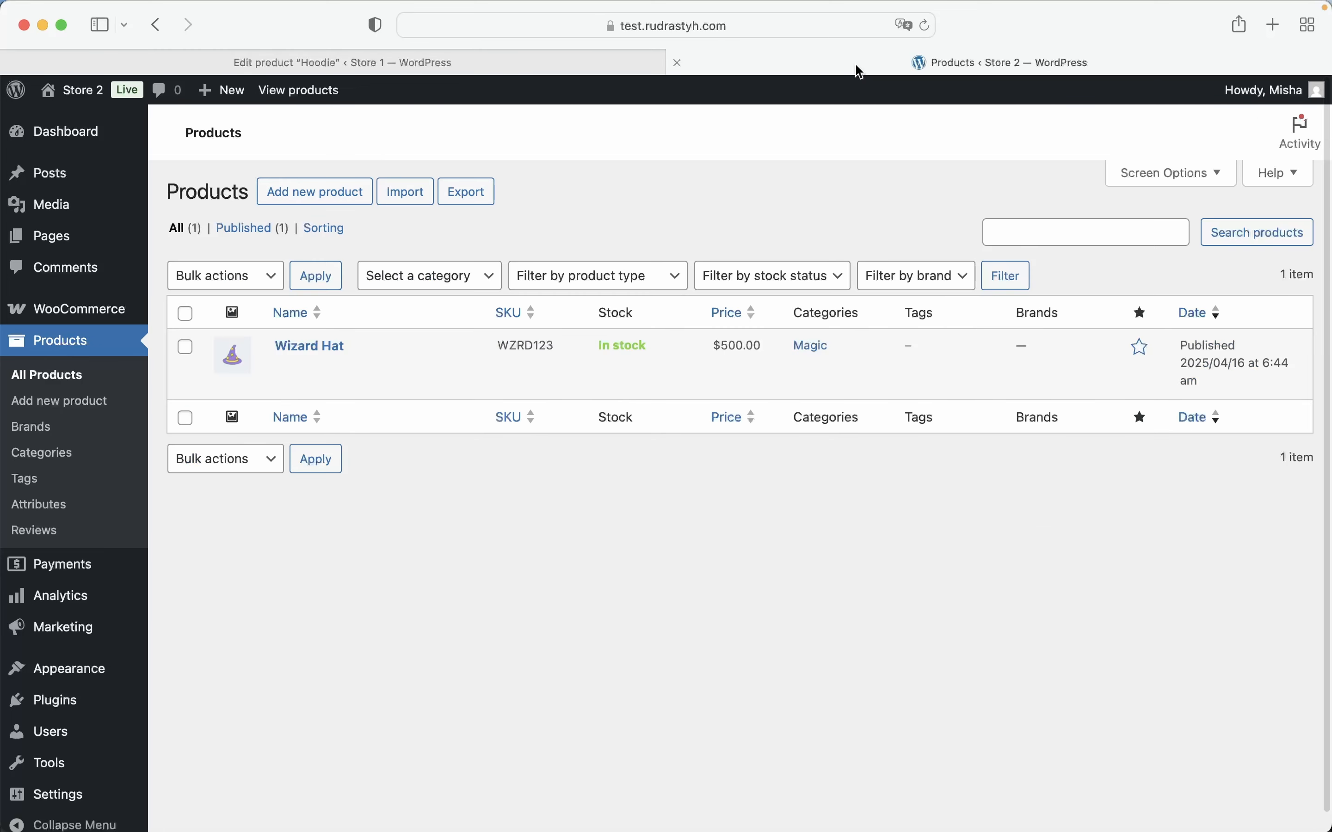
click(924, 27)
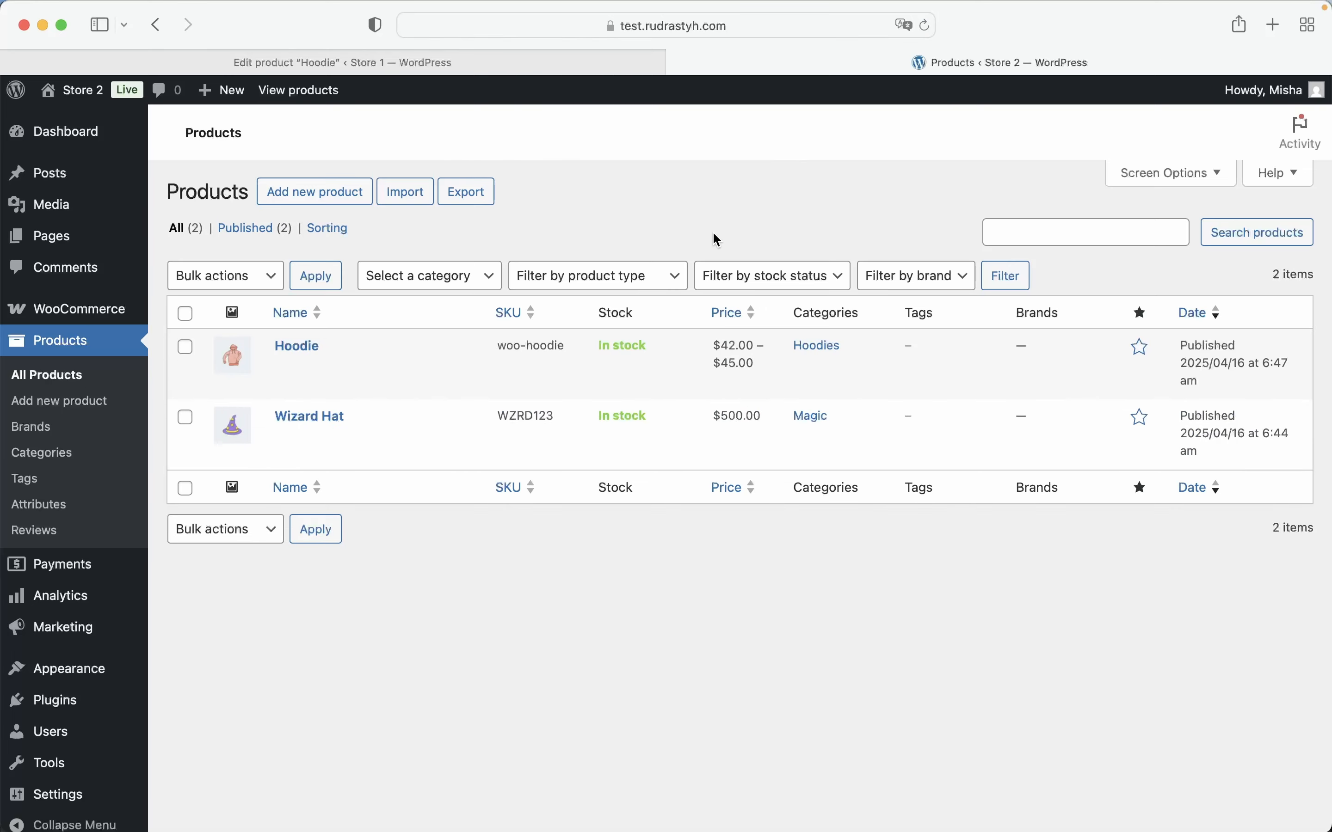
mouse_move(480, 337)
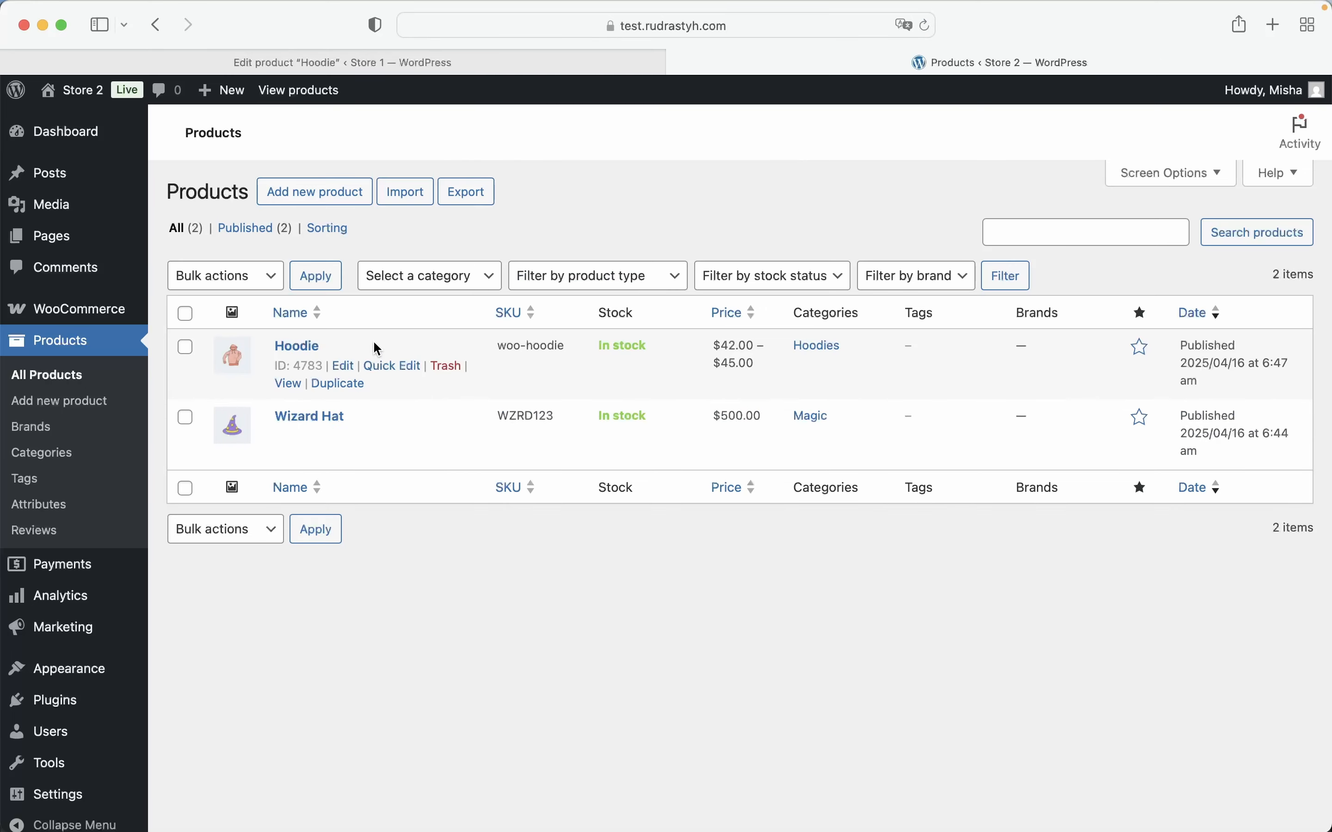
click(306, 345)
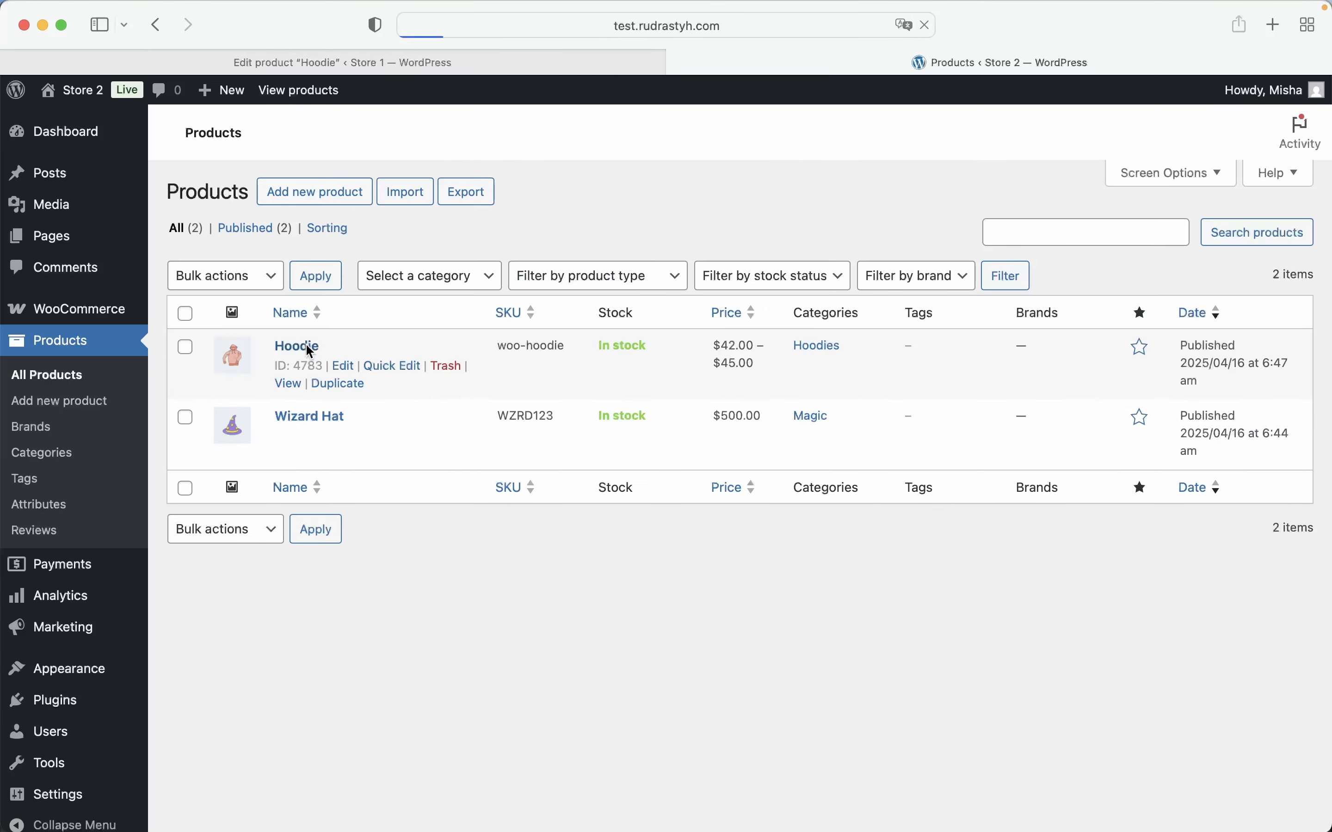
scroll(479, 365, down, 6)
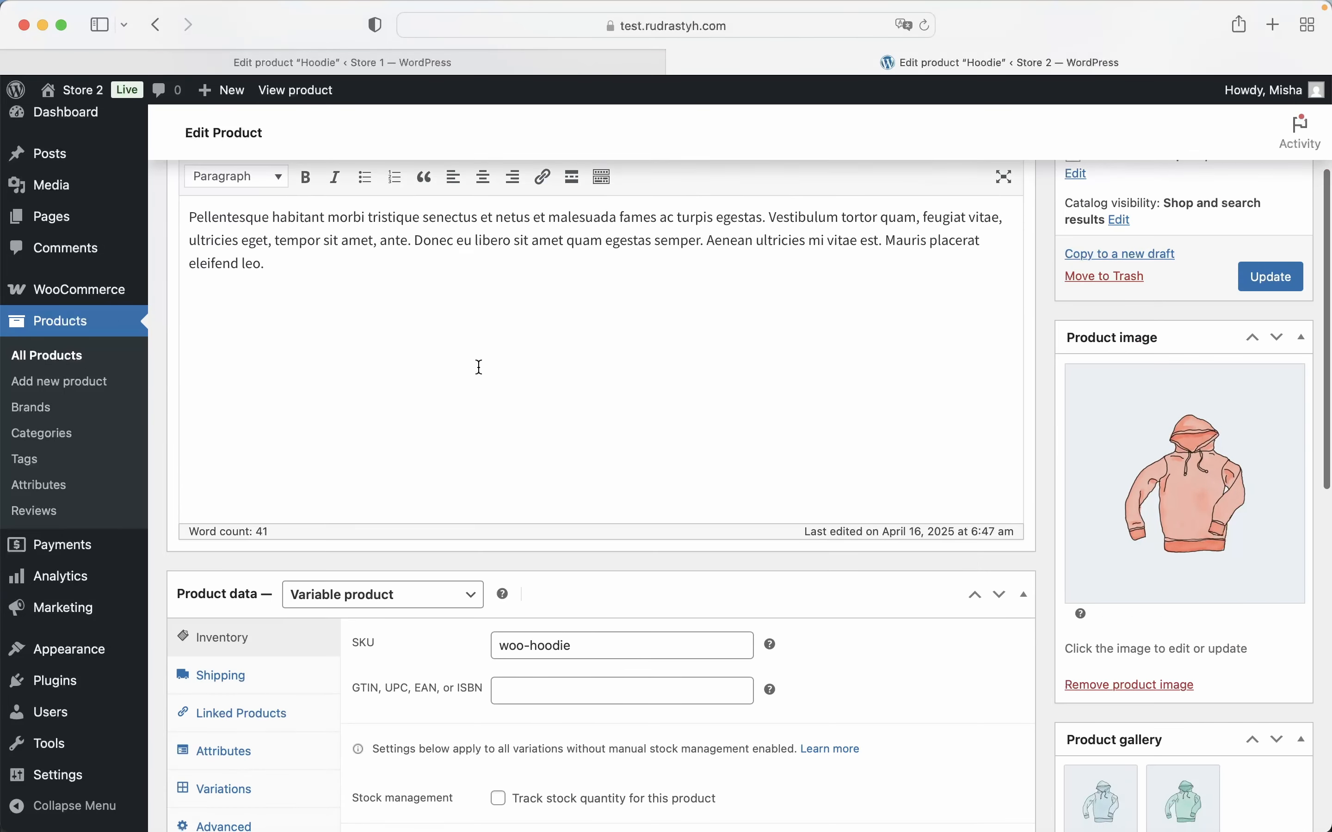
scroll(478, 366, down, 2)
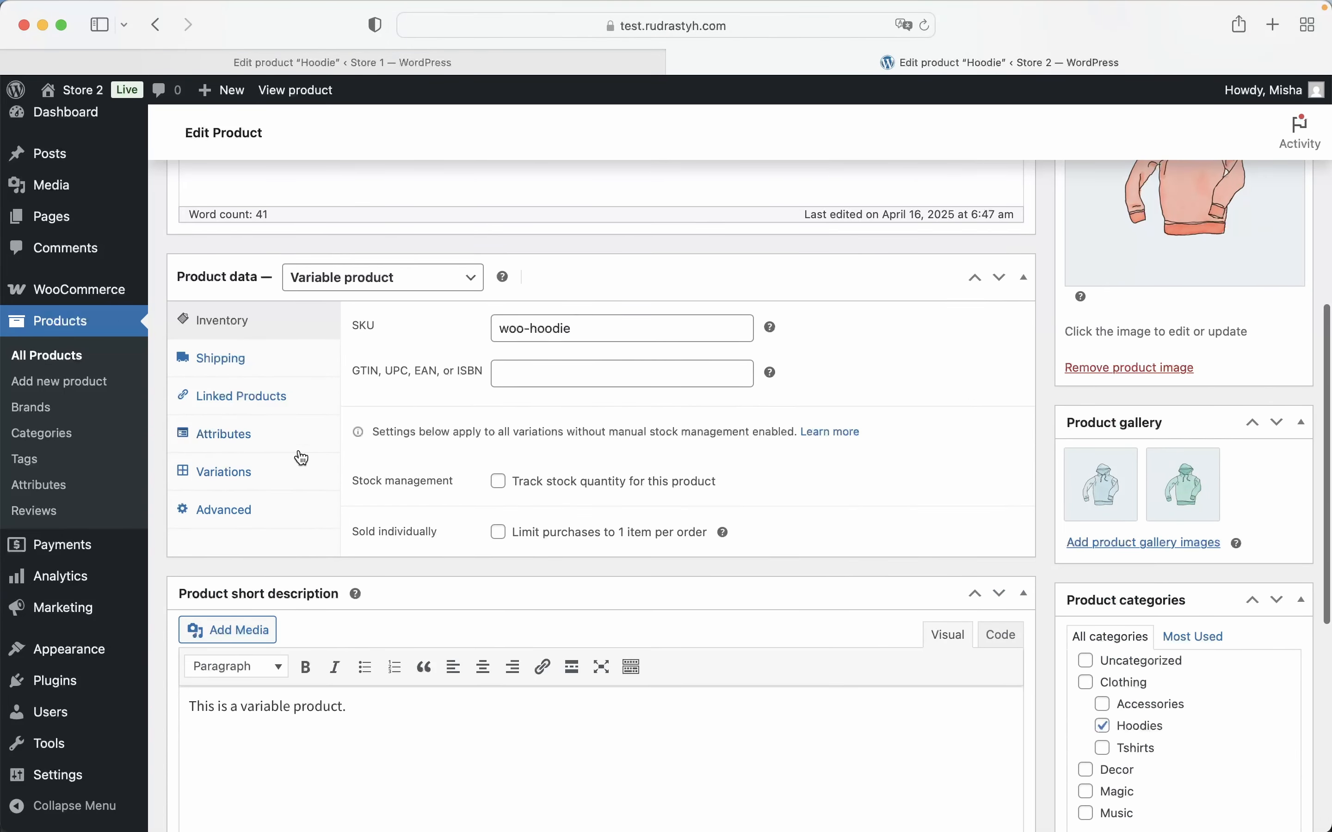
click(264, 479)
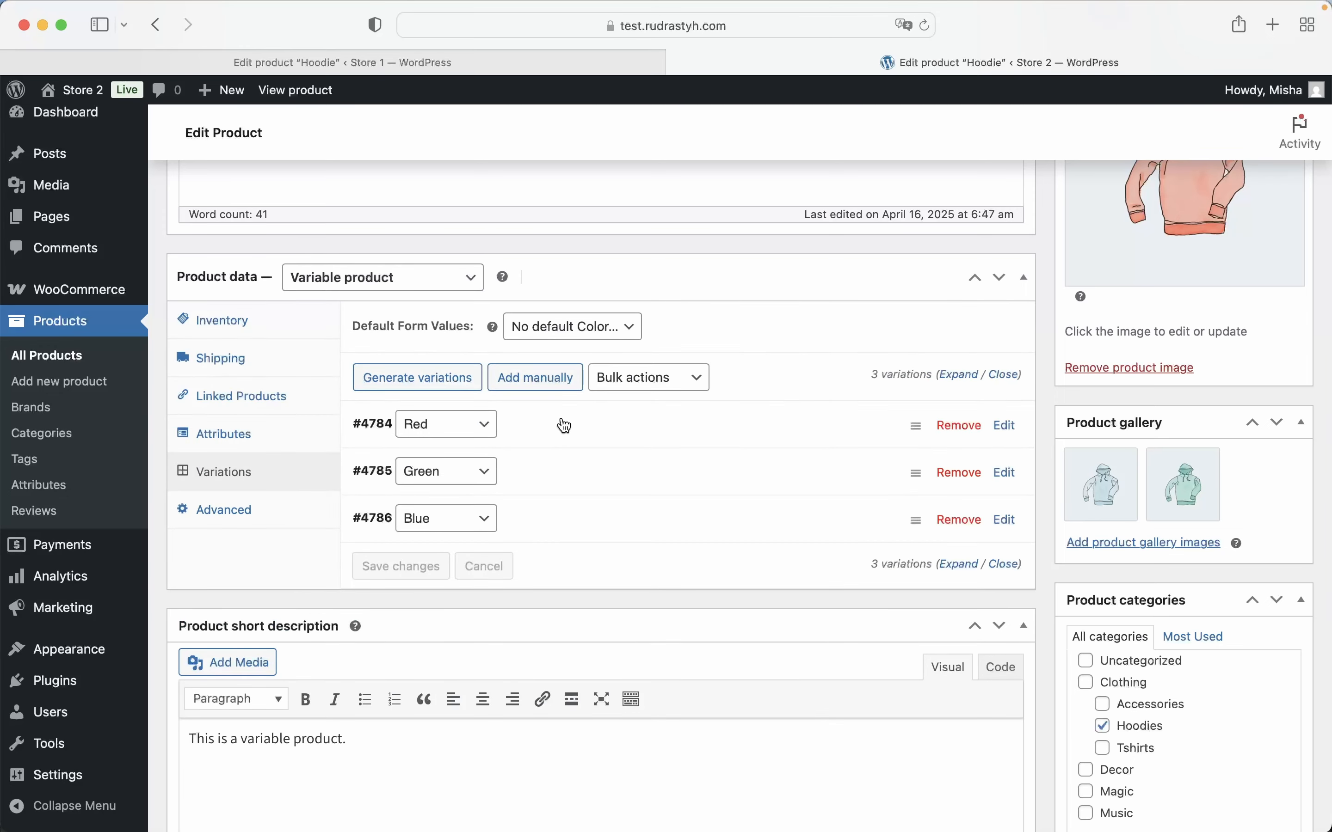
Examine the Red variation's details and the Color attribute's values of the crossposted Hoodie in Store 2
click(565, 422)
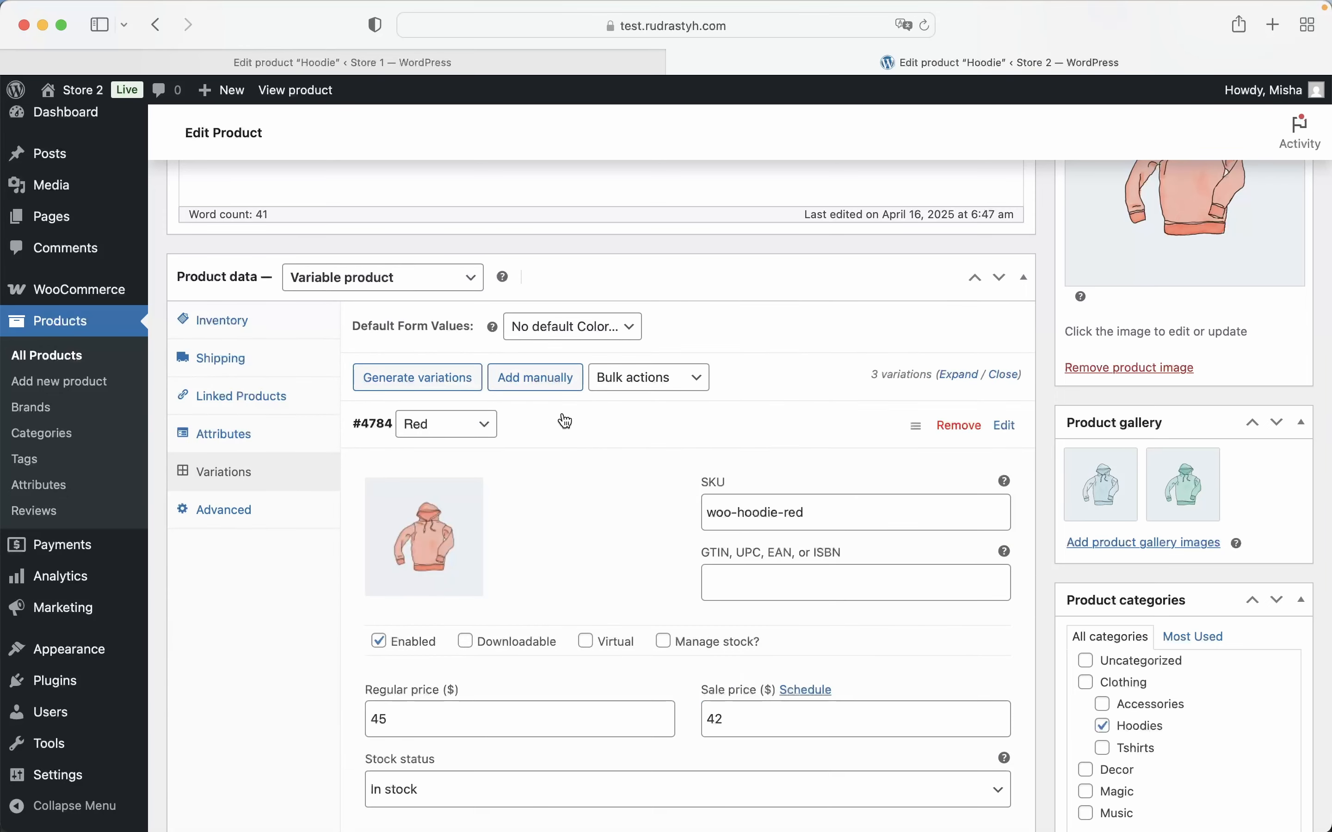
click(295, 436)
click(492, 457)
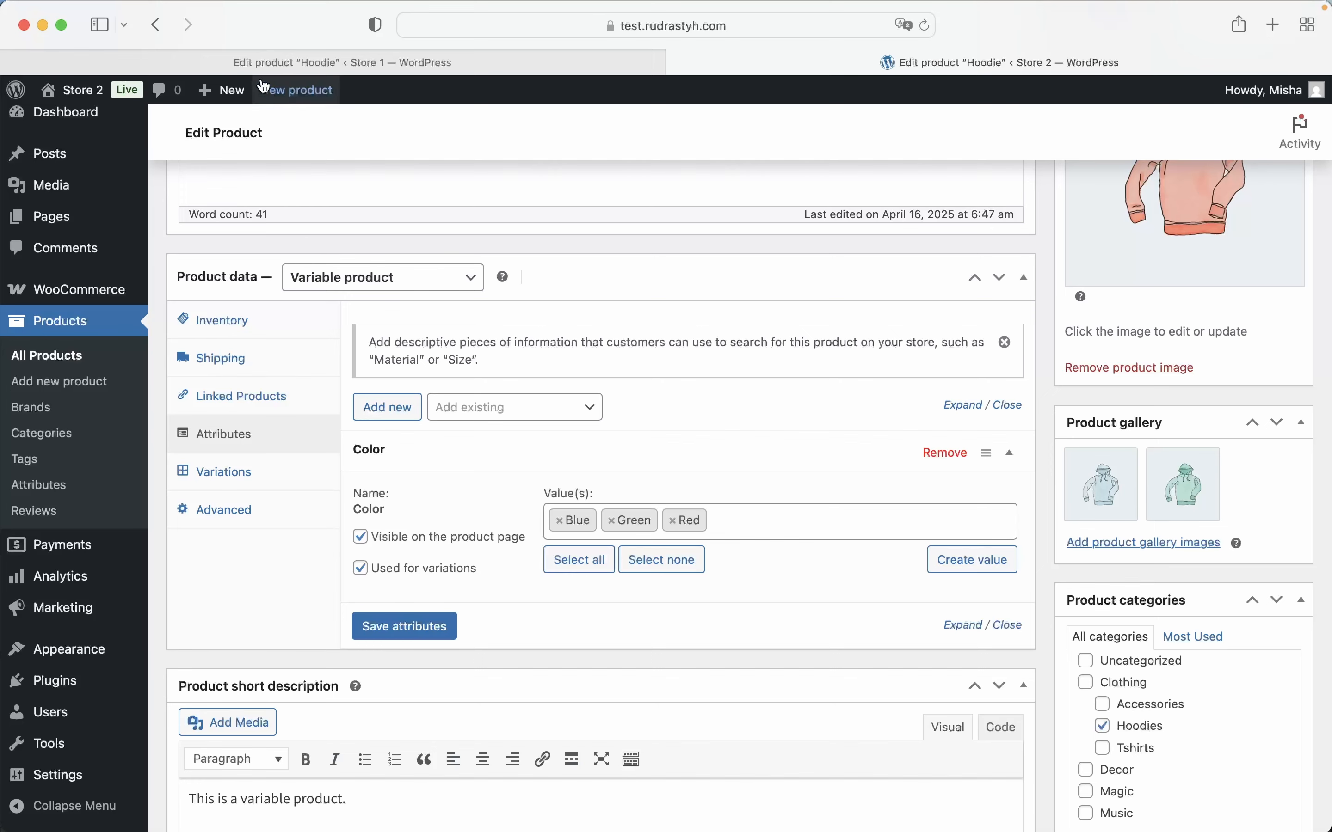
Switch to Store 1 and activate the Simple WP Crossposting – Bulk Actions plugin
click(259, 63)
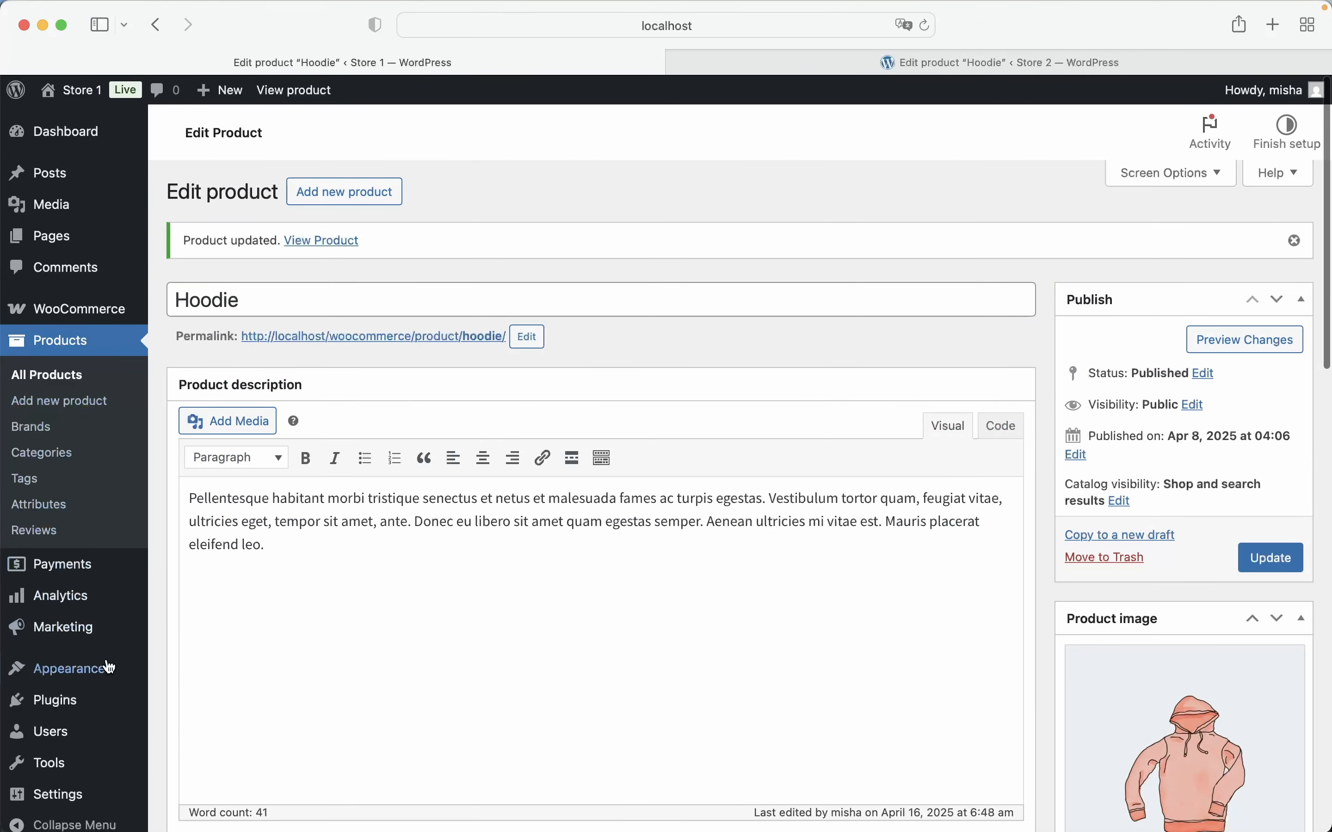
click(94, 700)
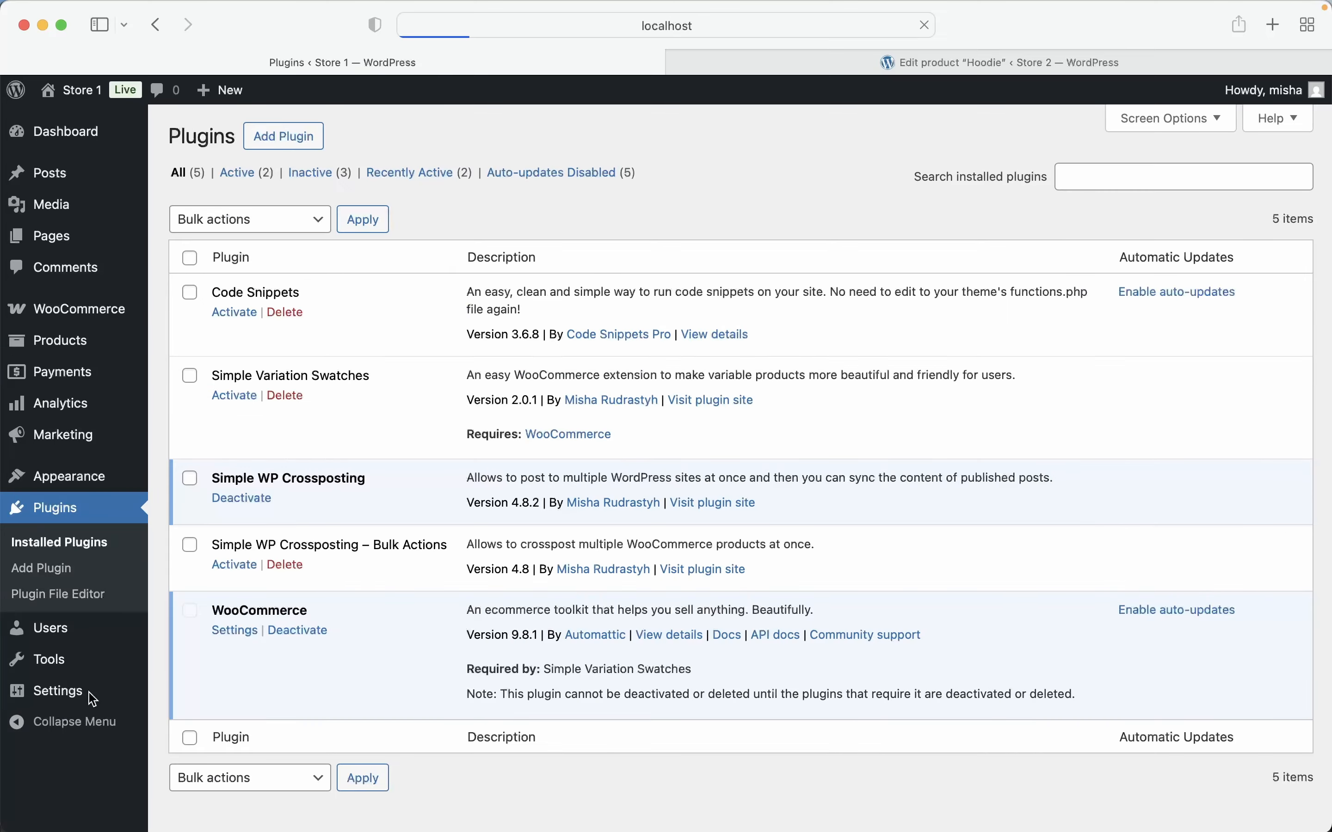
click(233, 568)
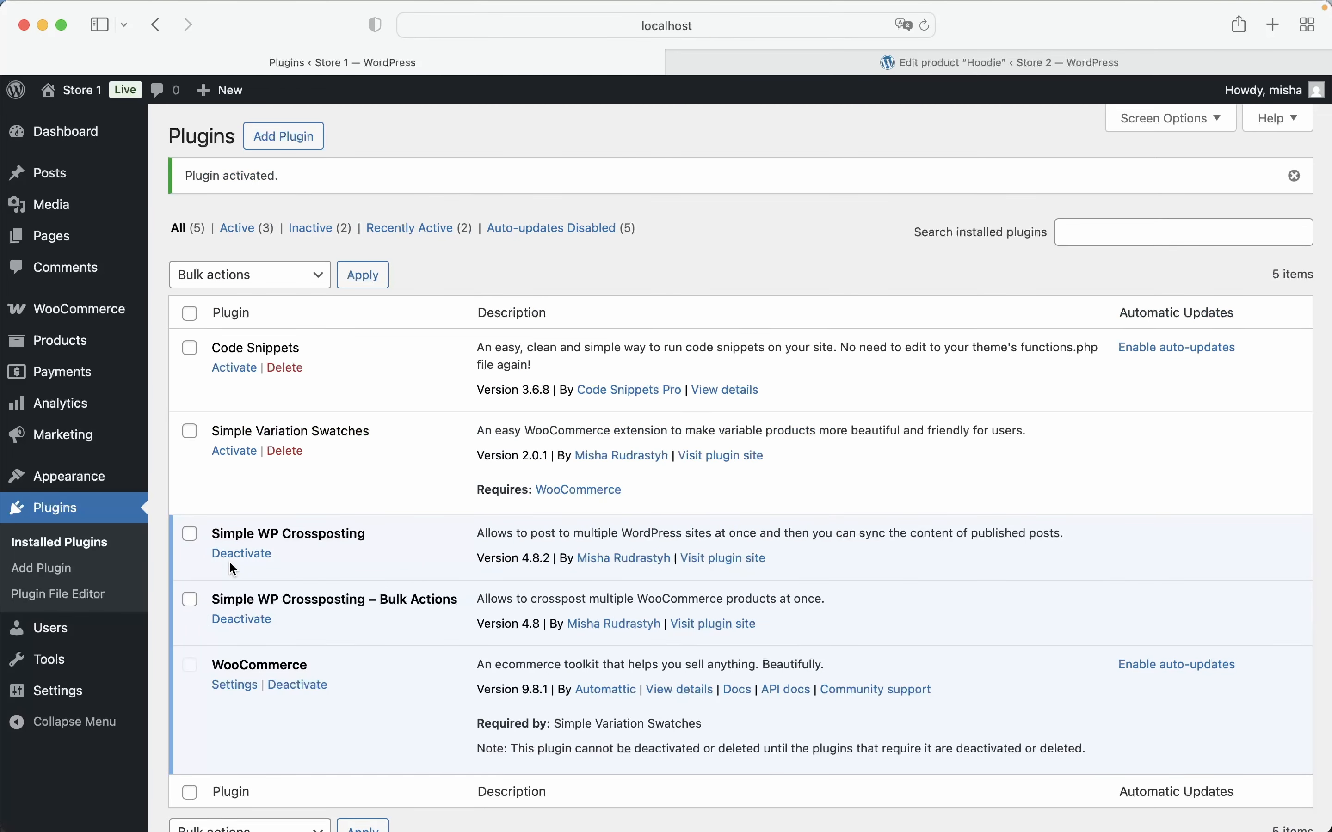
Open Store 1's product list, select Wizard Hat, V-Neck T-Shirt and Hoodie, and check the available bulk actions
click(102, 343)
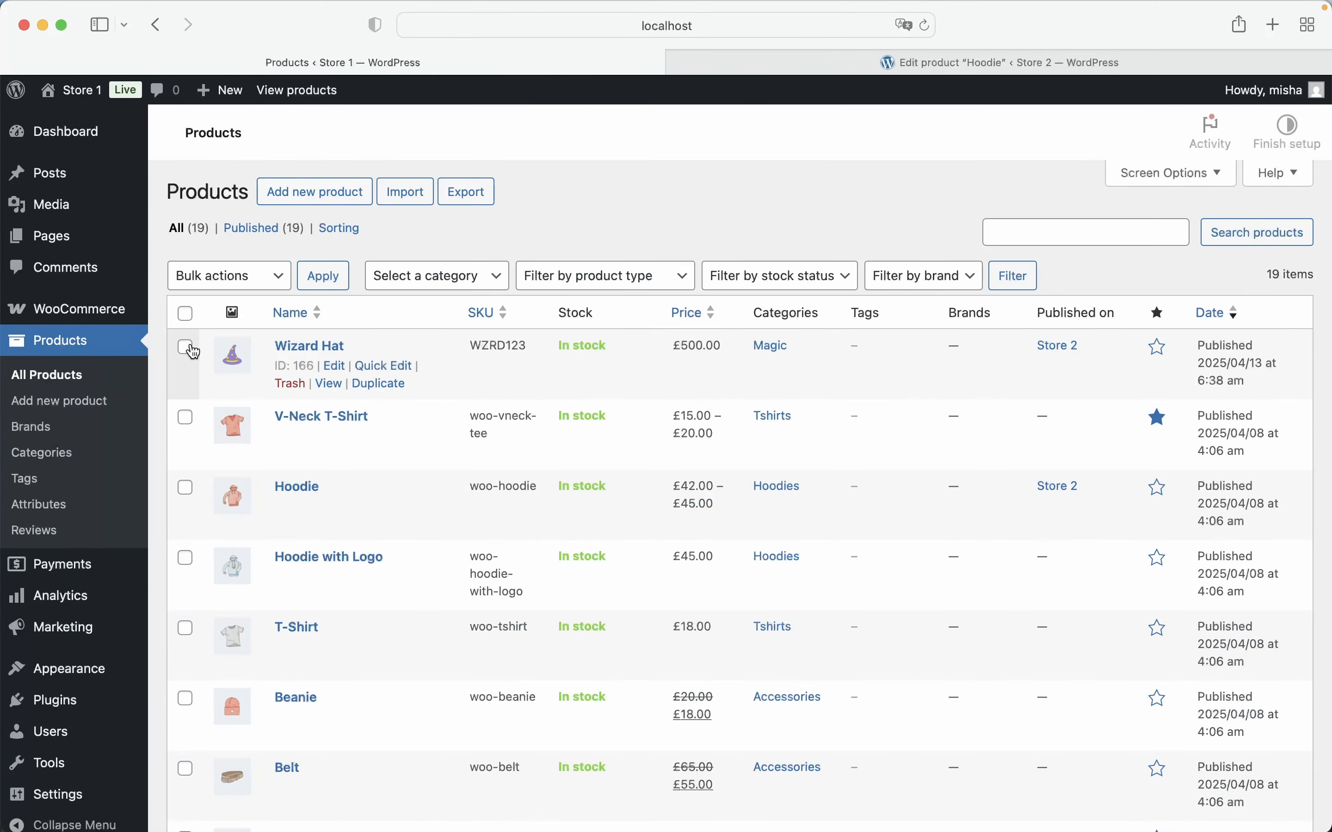
click(185, 347)
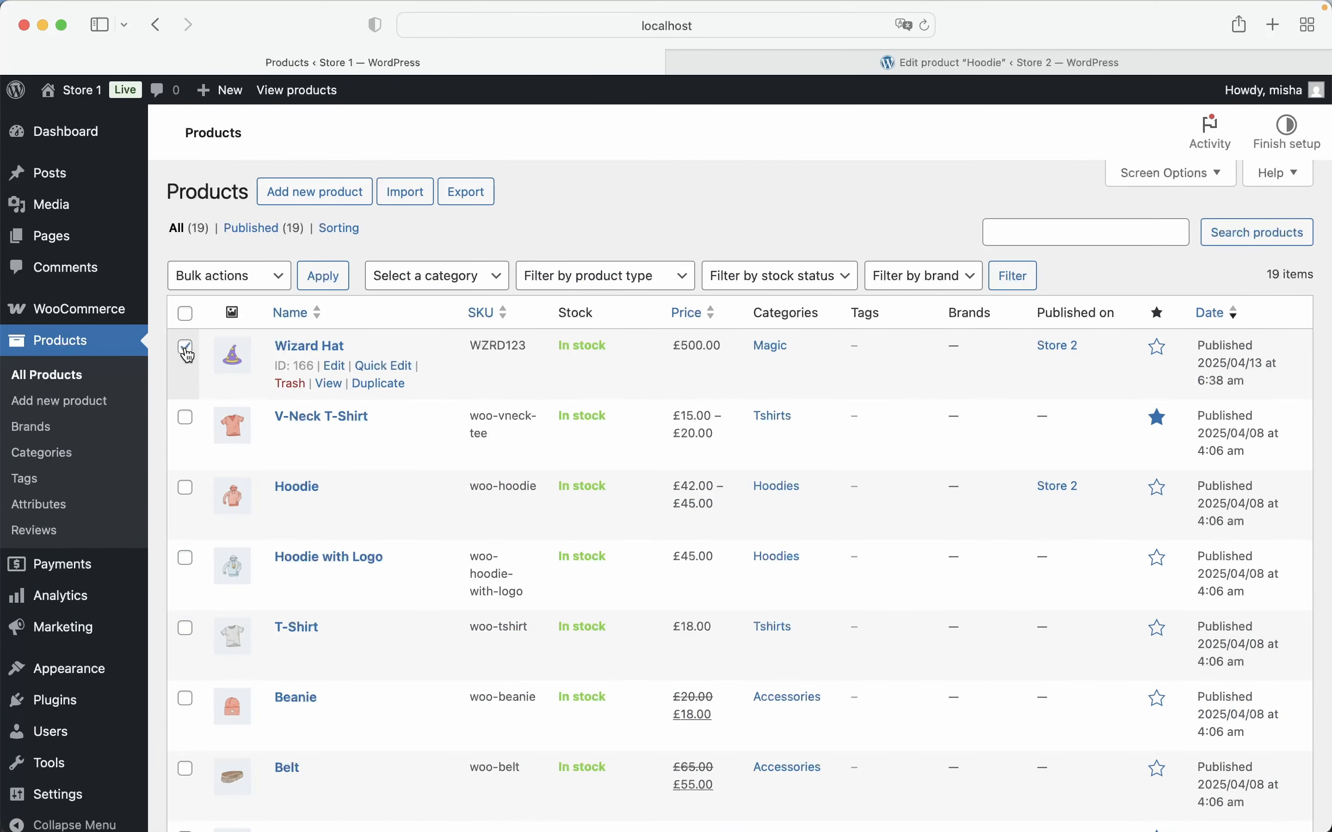
click(186, 418)
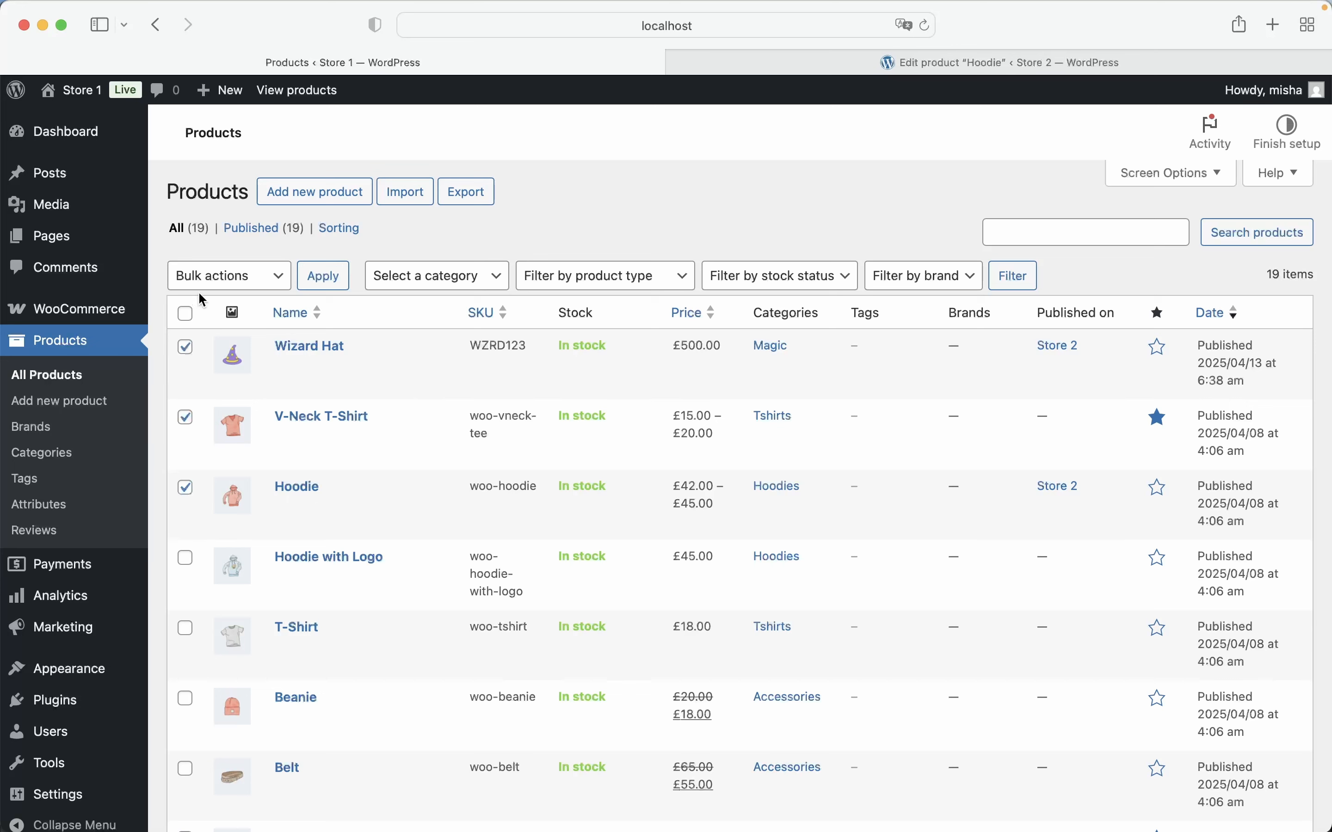
click(205, 277)
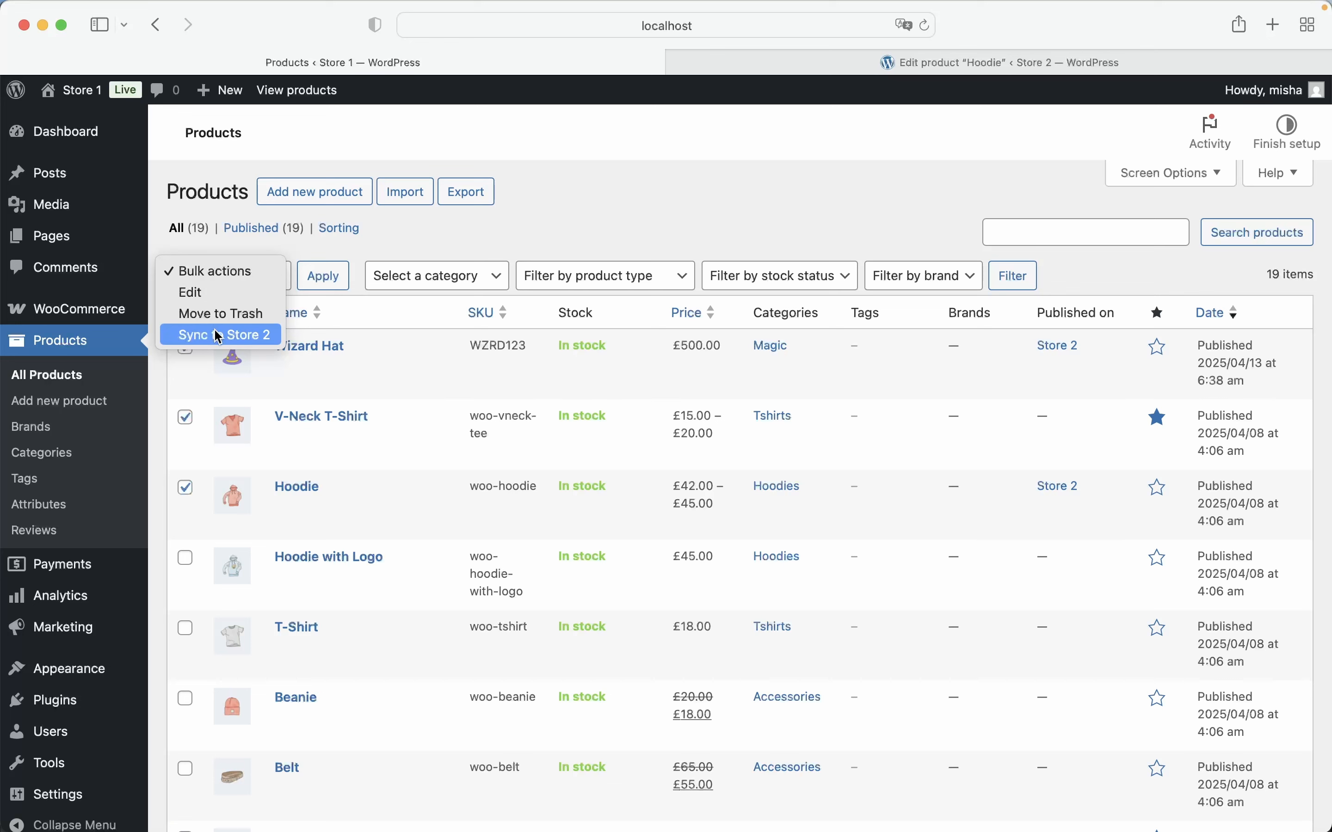
click(324, 251)
Select all products in Store 1's list and choose Sync to Store 2 as the bulk action
click(185, 313)
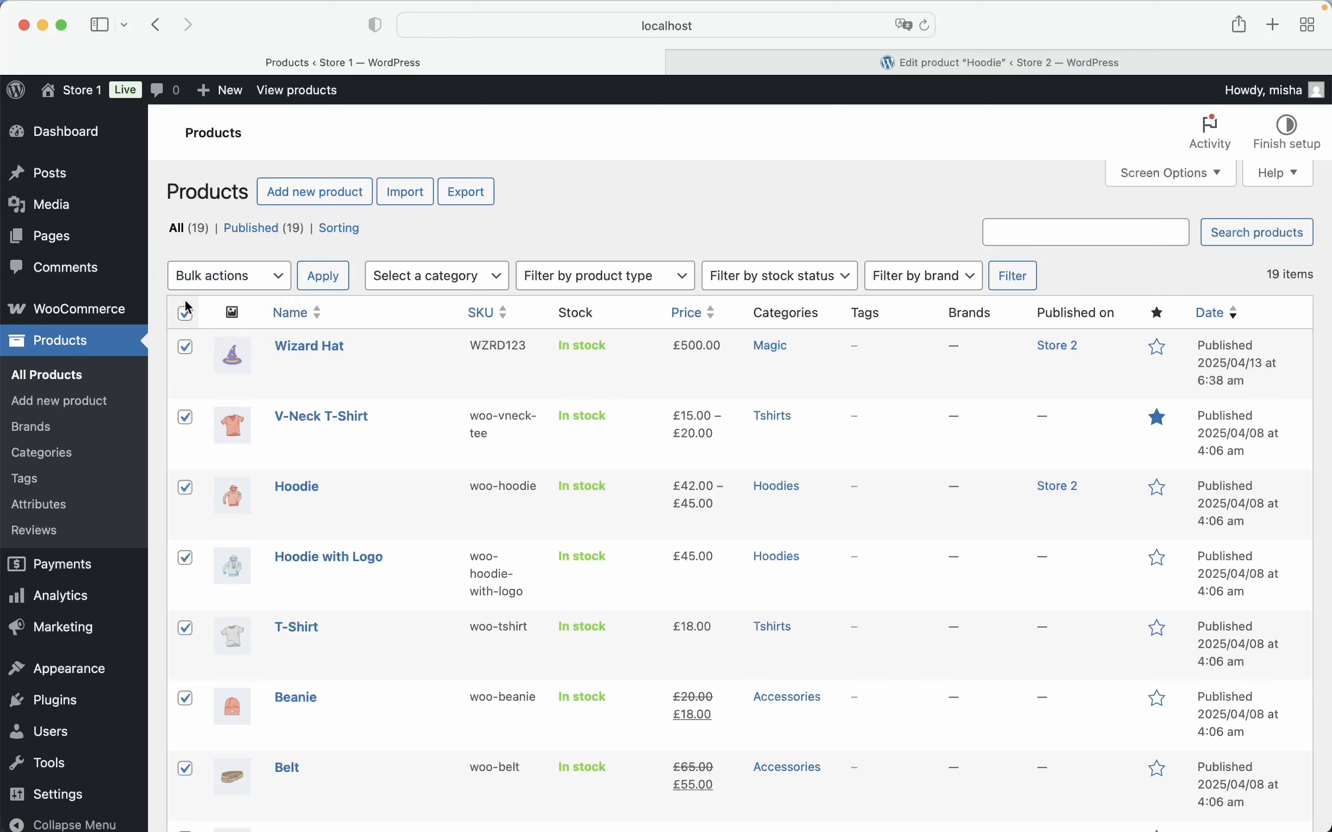
click(209, 275)
click(211, 334)
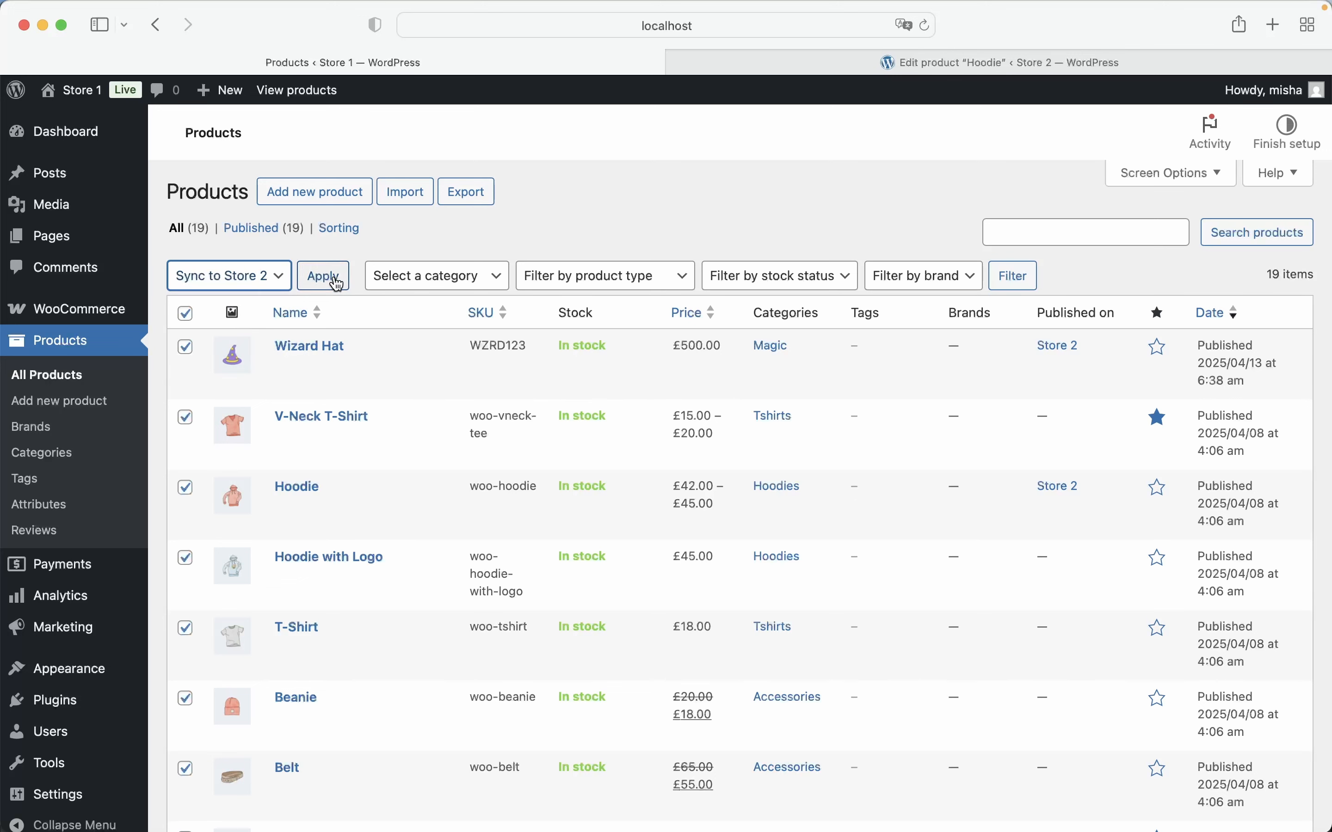
click(370, 254)
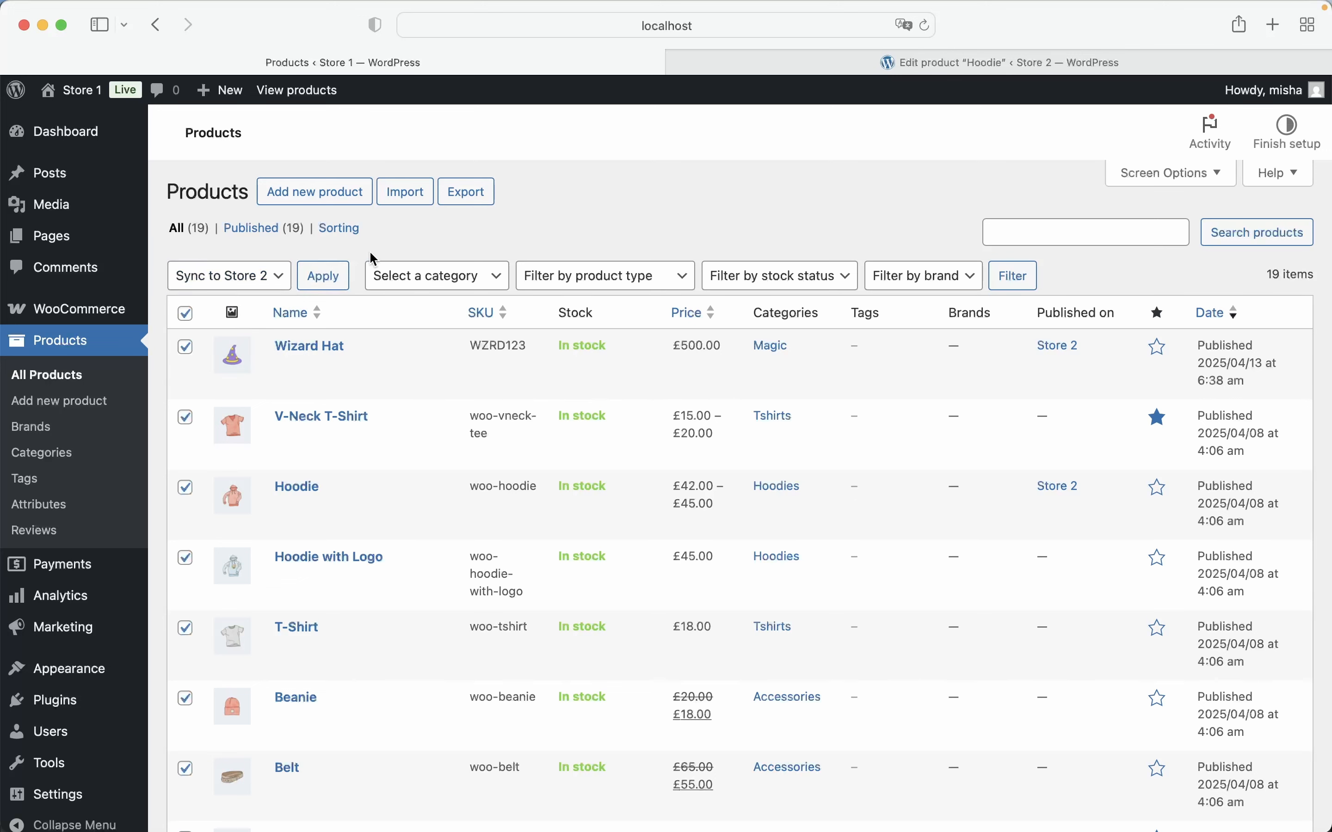